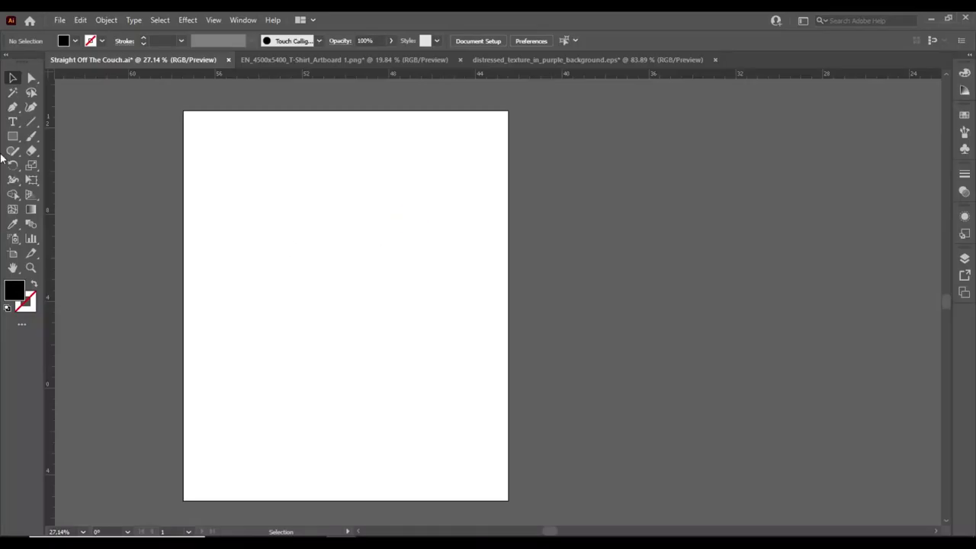
Draw a black rectangle covering the whole artboard and lock it.
left_click(294, 61)
left_click(164, 61)
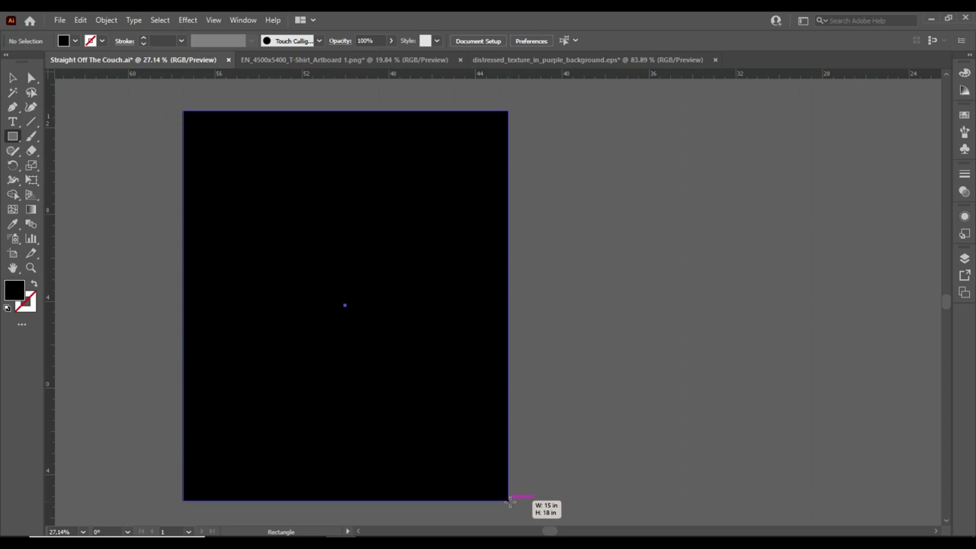
left_click_drag(181, 110, 508, 501)
left_click(106, 19)
left_click(290, 102)
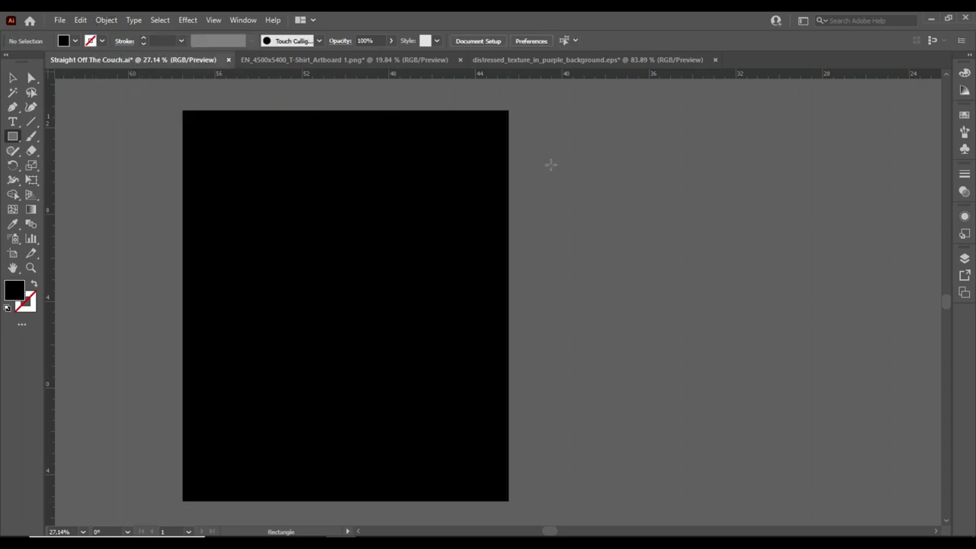
left_click(551, 160)
left_click(531, 322)
Paste the Straight Off The Couch title at about 96 pt and remove the stray glyph boxes.
key("t")
key("ctrl+v")
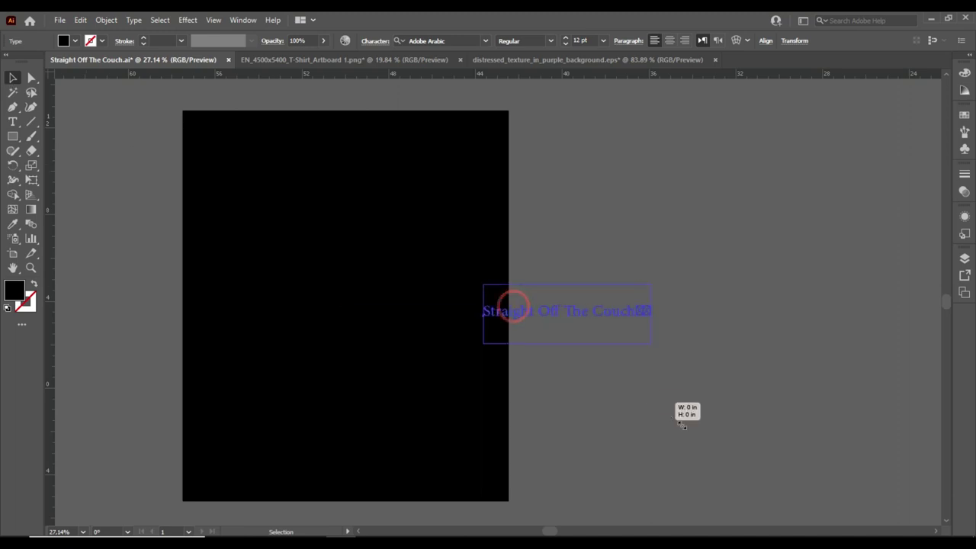
left_click(783, 287)
key("BackSpace")
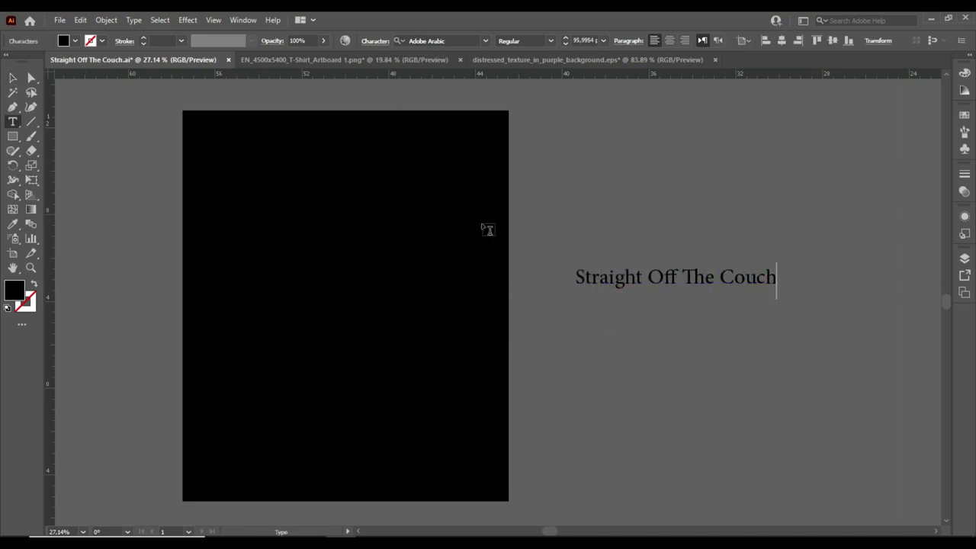
Make the title text white and move it to the top right beside the artboard.
left_click(12, 79)
left_click(965, 114)
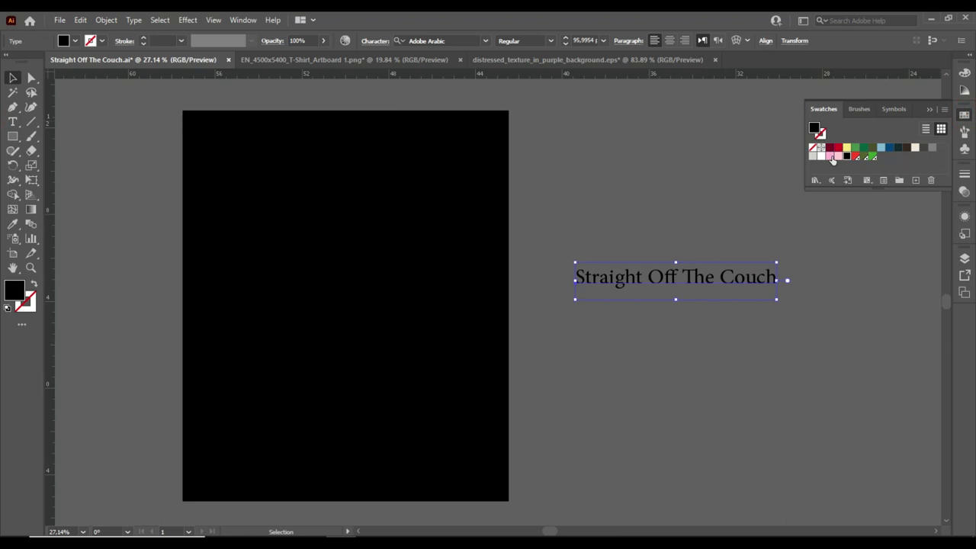
left_click(821, 156)
left_click_drag(769, 279, 779, 140)
left_click(772, 203)
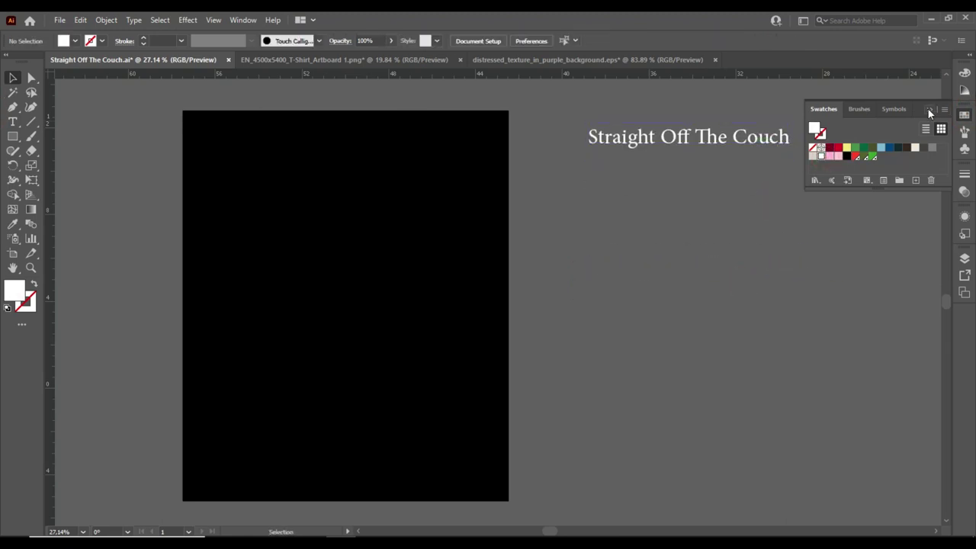
left_click(928, 109)
left_click(13, 136)
Draw a white top band, copy it downward twice, and stretch all three over the artboard.
left_click_drag(199, 129, 494, 223)
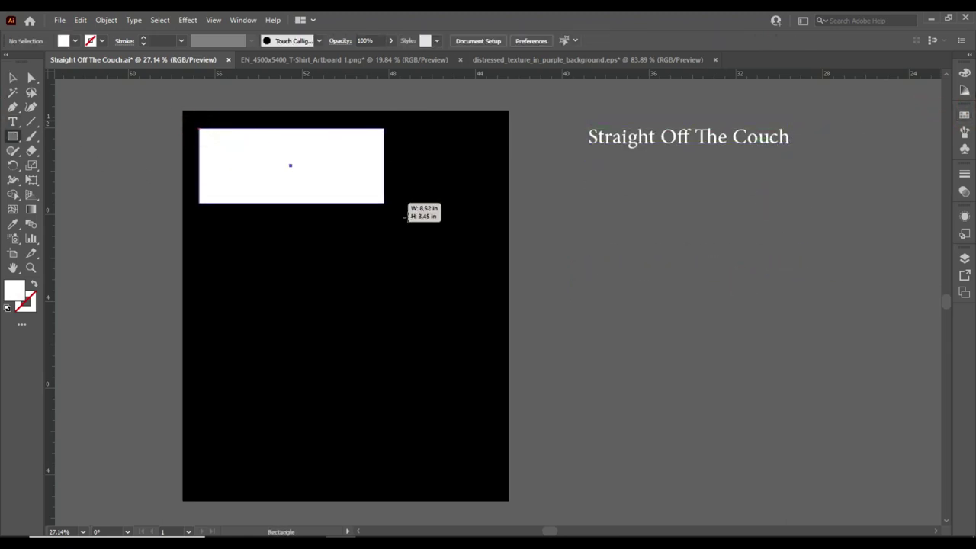
left_click_drag(347, 175, 364, 399)
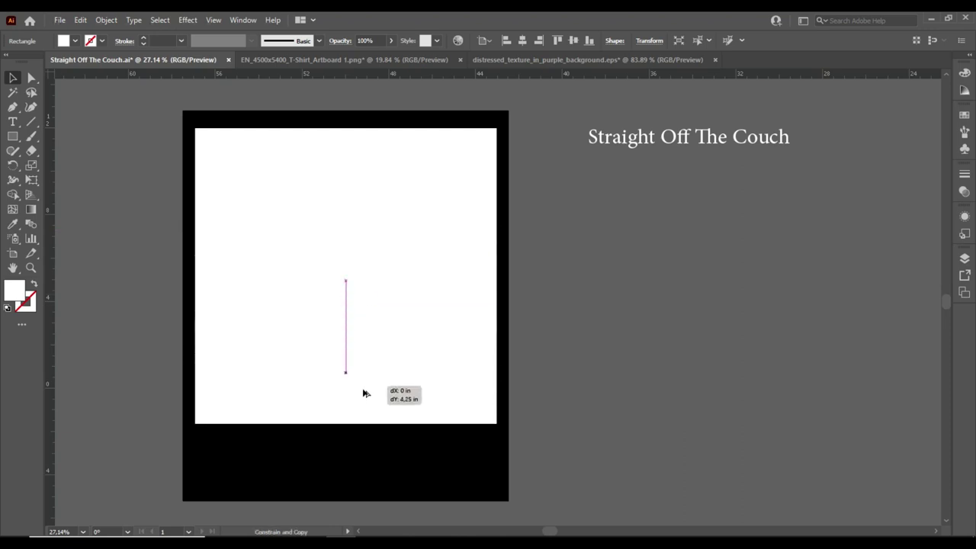
key("ctrl+shift+a")
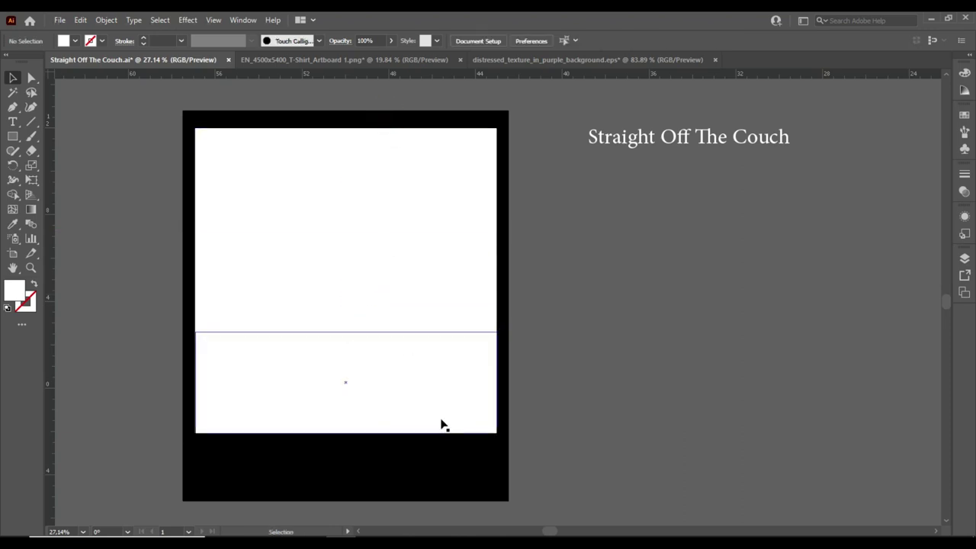
left_click_drag(308, 110, 309, 115)
left_click_drag(346, 432, 347, 458)
left_click_drag(492, 299, 500, 294)
key("ctrl+shift+a")
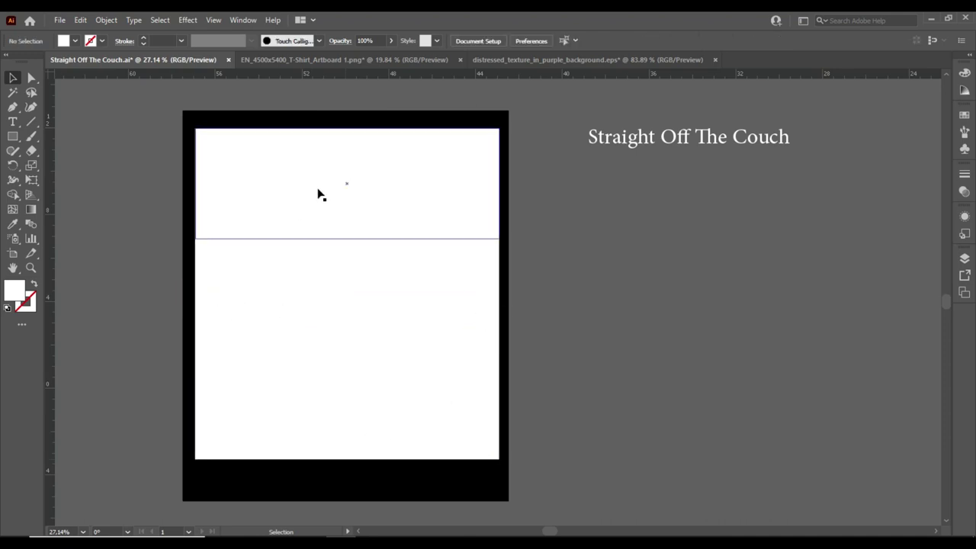
Turn the fill of the top and bottom rectangles black.
left_click(321, 187)
left_click(33, 283)
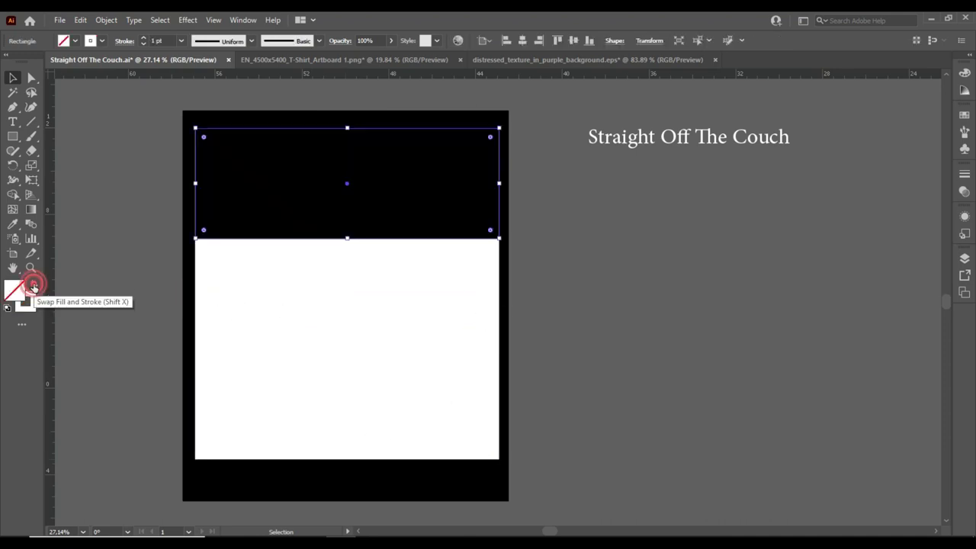
left_click(252, 414)
left_click(34, 284)
Give all three bands a 6 pt white outline.
left_click(272, 131)
left_click(287, 458, "shift")
left_click(144, 39)
left_click(144, 38)
left_click(147, 138)
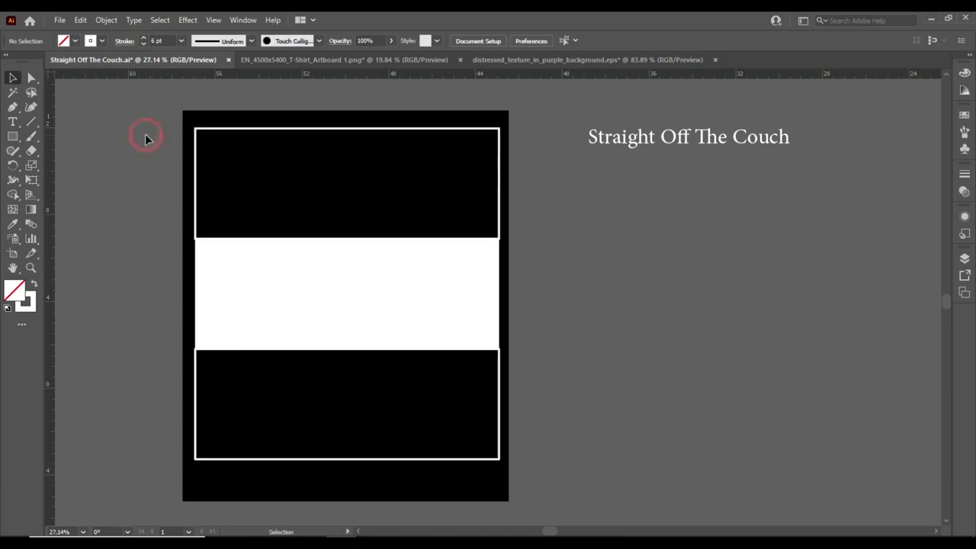
left_click(338, 299)
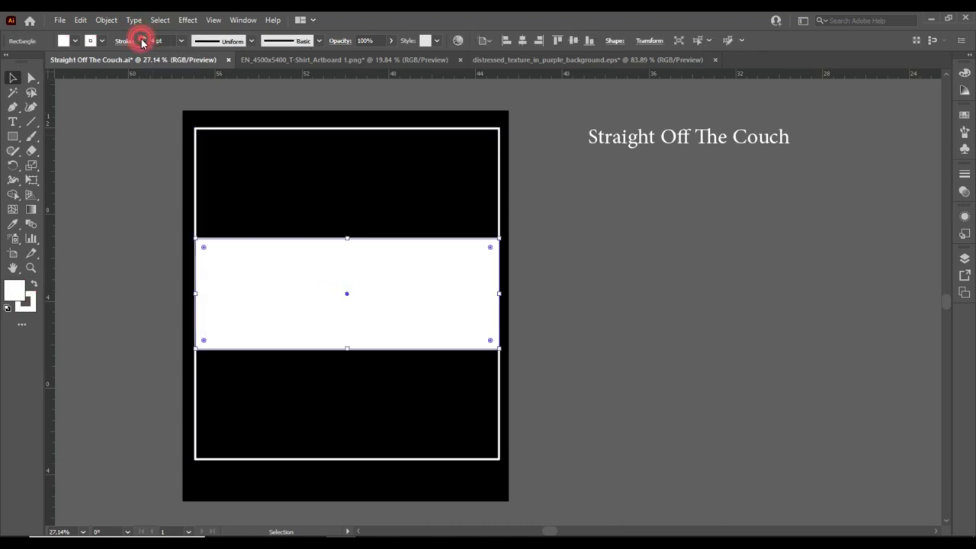
left_click(143, 41)
left_click_drag(536, 159, 382, 502)
left_click(629, 149)
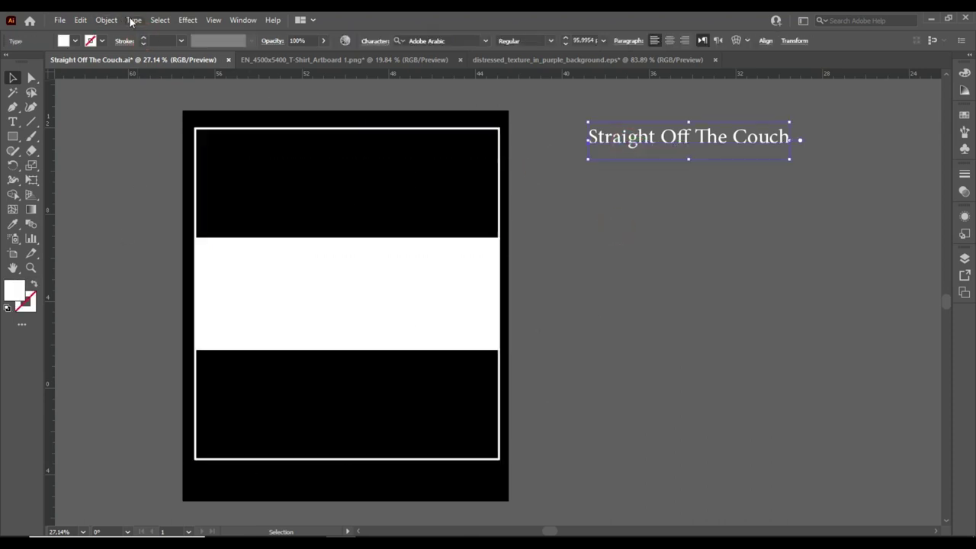
Change the title to uppercase STRAIGHT OFF THE COUCH, undoing an accidental outline conversion.
left_click(134, 19)
left_click(254, 236)
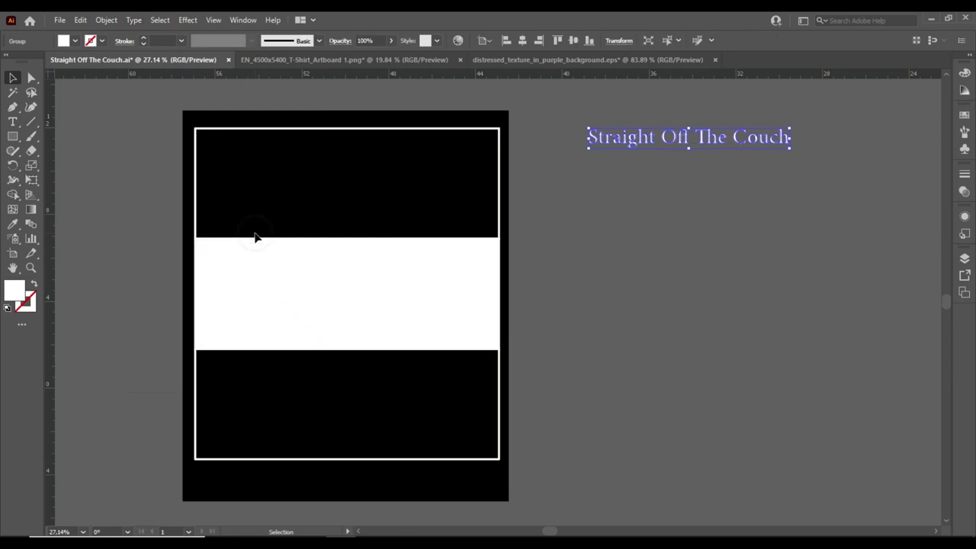
left_click(135, 19)
mouse_move(164, 207)
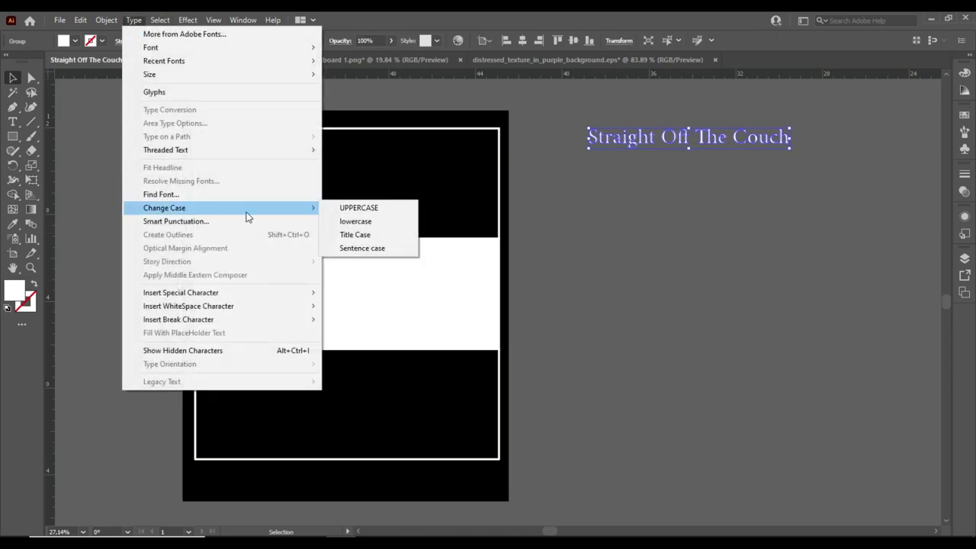
left_click(355, 206)
key("ctrl+z")
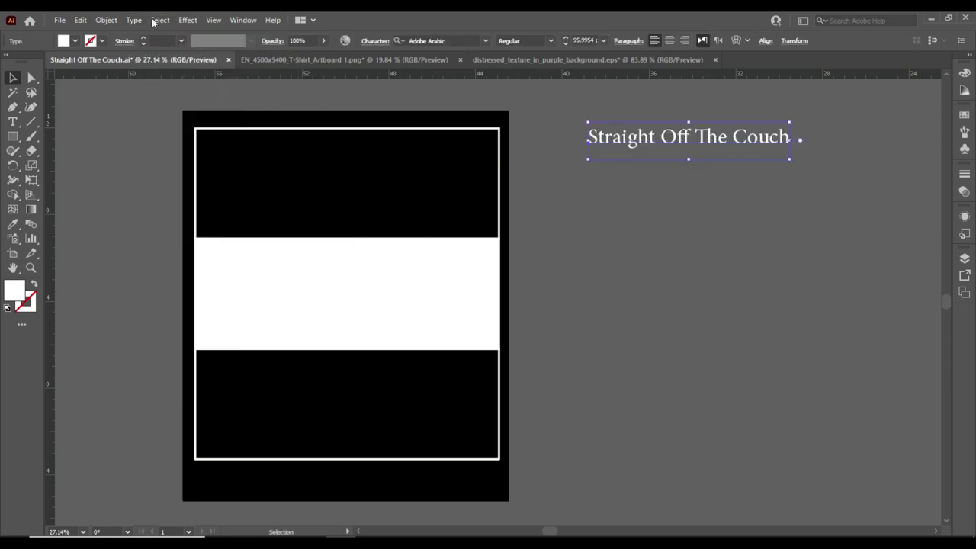
left_click(156, 20)
left_click(339, 204)
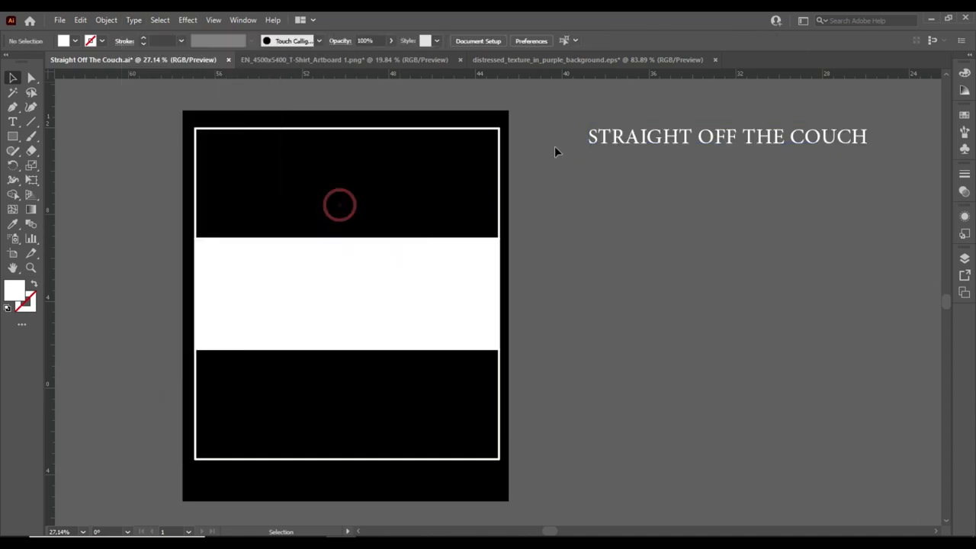
Open the title's font list and clear the script font filter.
left_click(647, 137)
left_click(485, 40)
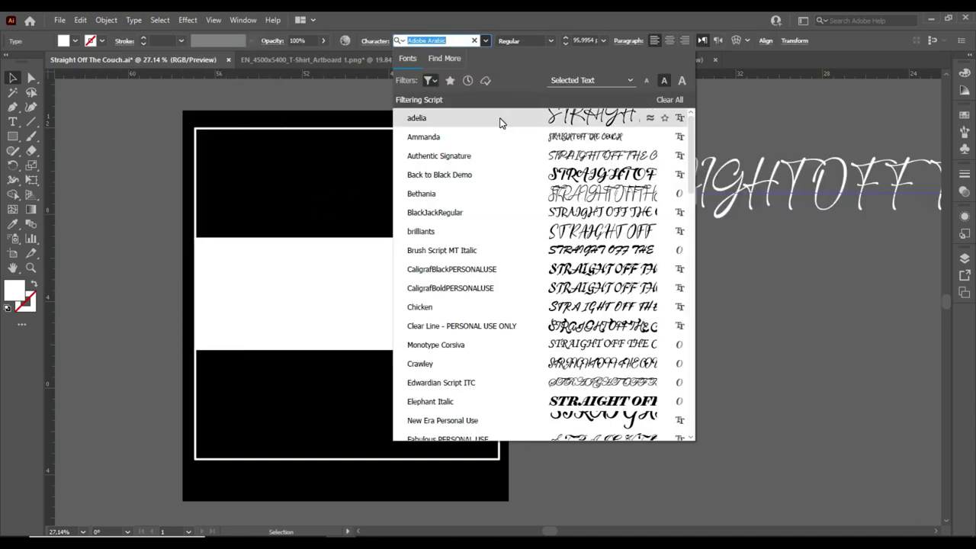
left_click(436, 81)
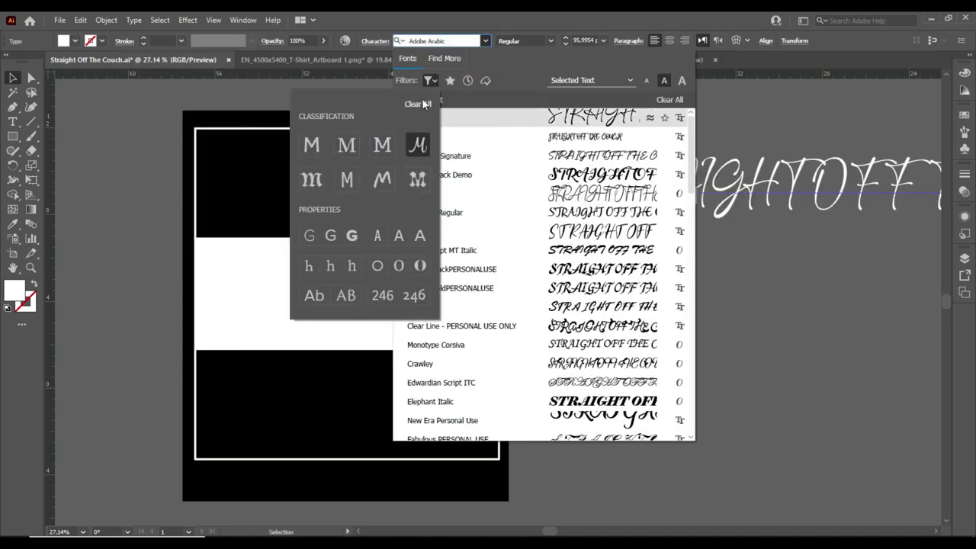
left_click(417, 104)
Apply Impact to the title, scale it up, and make two copies below it.
left_click(577, 178)
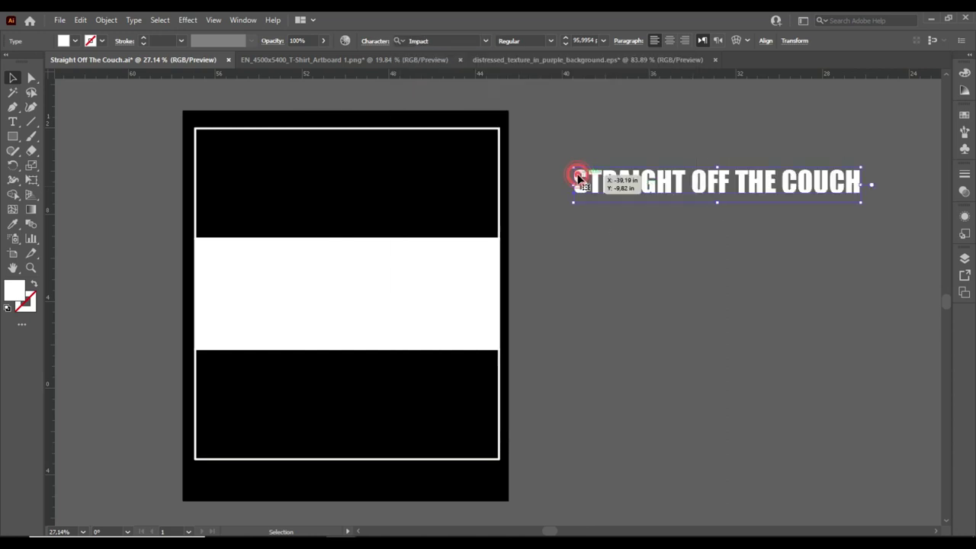
left_click_drag(678, 186, 626, 196)
left_click_drag(810, 212, 896, 222)
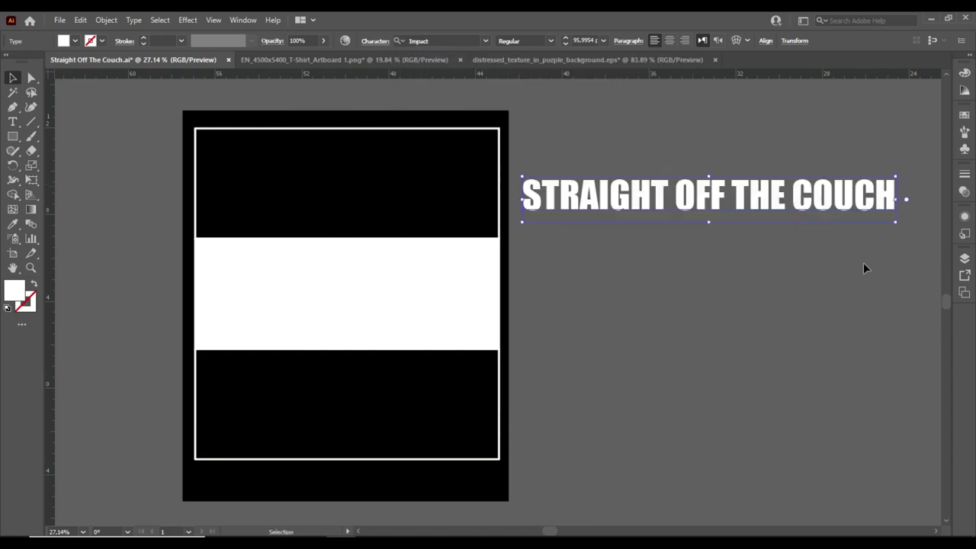
left_click_drag(716, 203, 716, 324)
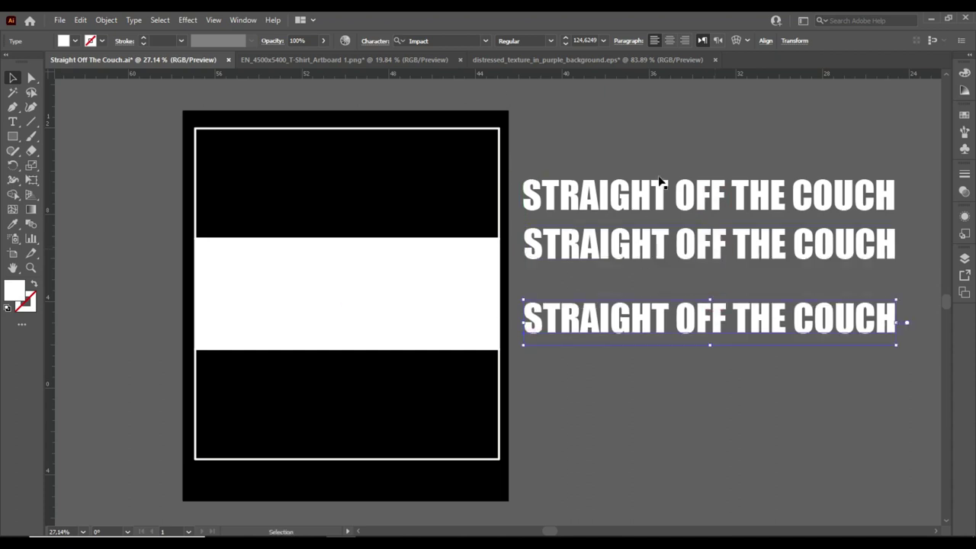
key("t")
Cut the first line down to STRAIGHT and scale it into the top black band.
left_click_drag(667, 189, 896, 196)
key("BackSpace")
key("Escape")
left_click_drag(574, 189, 258, 152)
left_click_drag(353, 183, 490, 227)
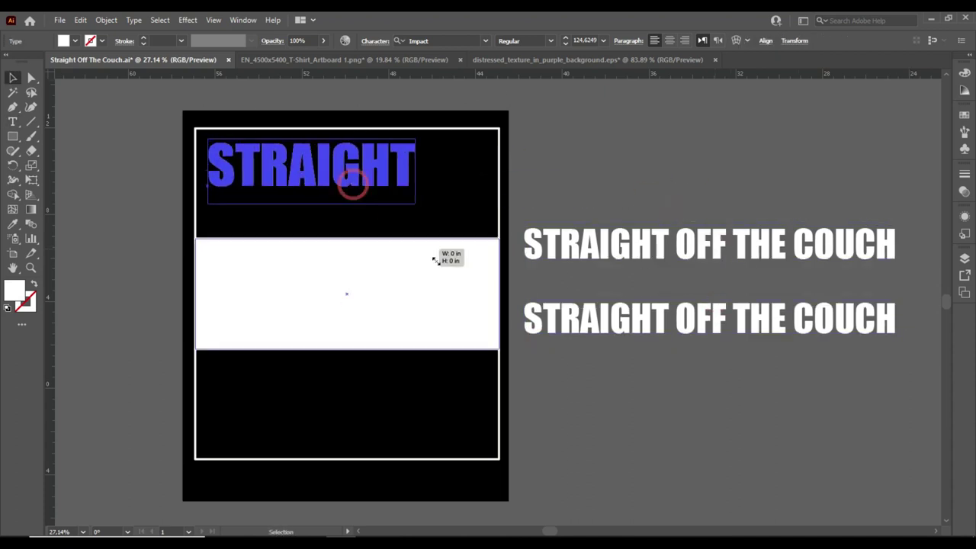
left_click_drag(414, 196, 436, 206)
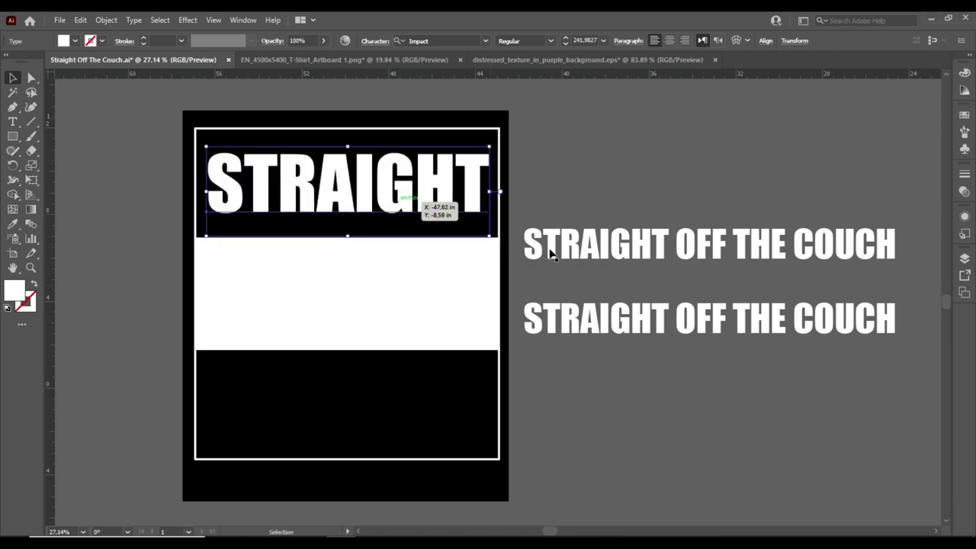
Cut the second line down to COUCH and scale it to fill the bottom black band.
double_click(799, 318)
left_click_drag(792, 318, 523, 318)
key("BackSpace")
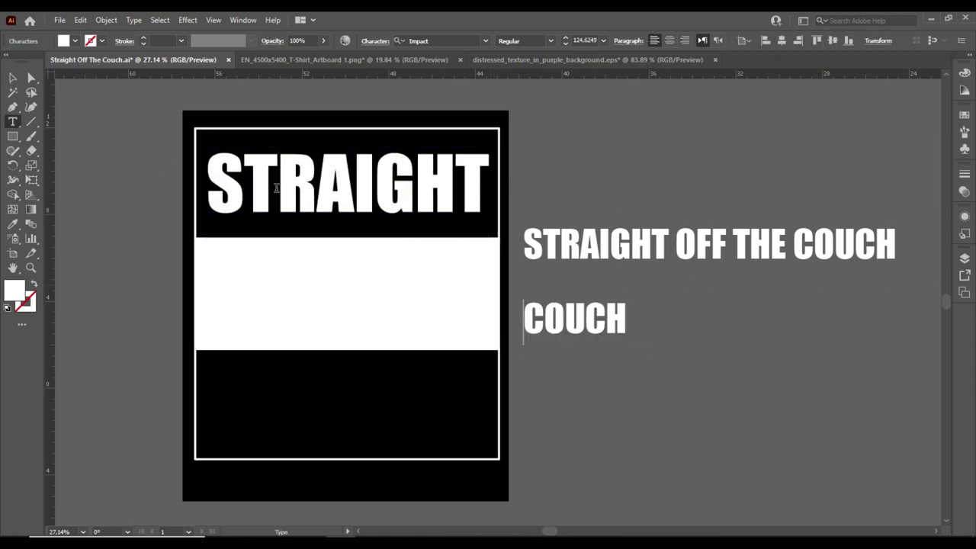
left_click(11, 80)
mouse_move(600, 331)
left_mouse_down()
mouse_move(284, 395)
mouse_move(466, 485)
left_mouse_up()
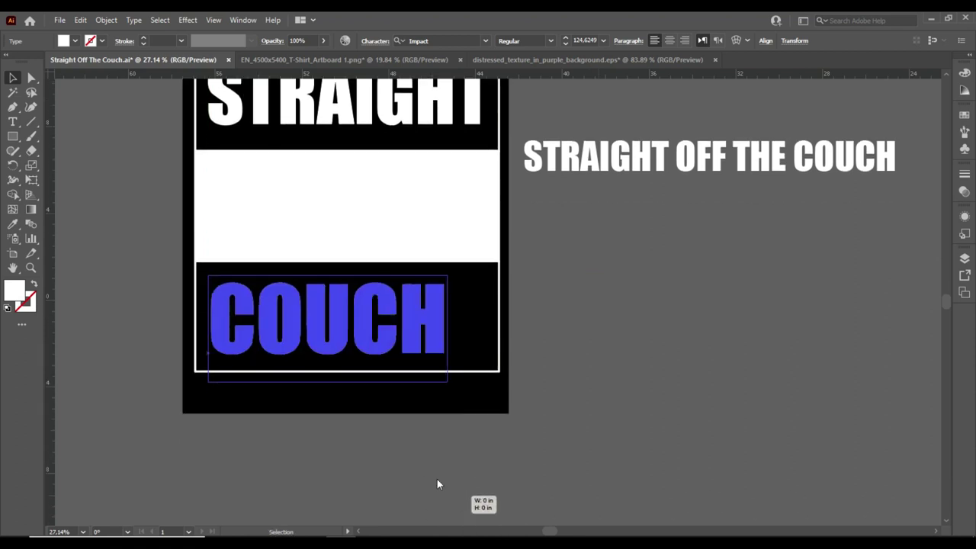
left_click_drag(429, 339, 427, 332)
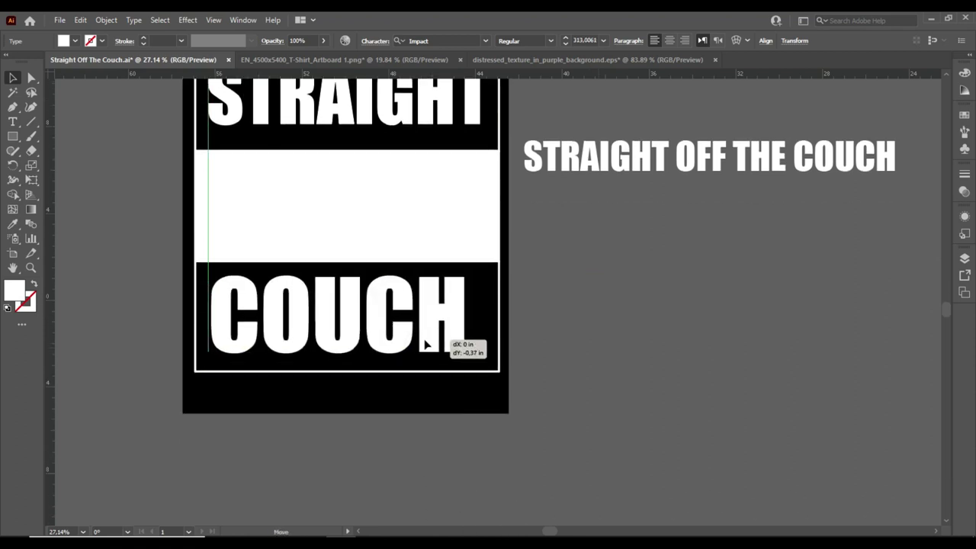
left_click_drag(468, 386, 489, 404)
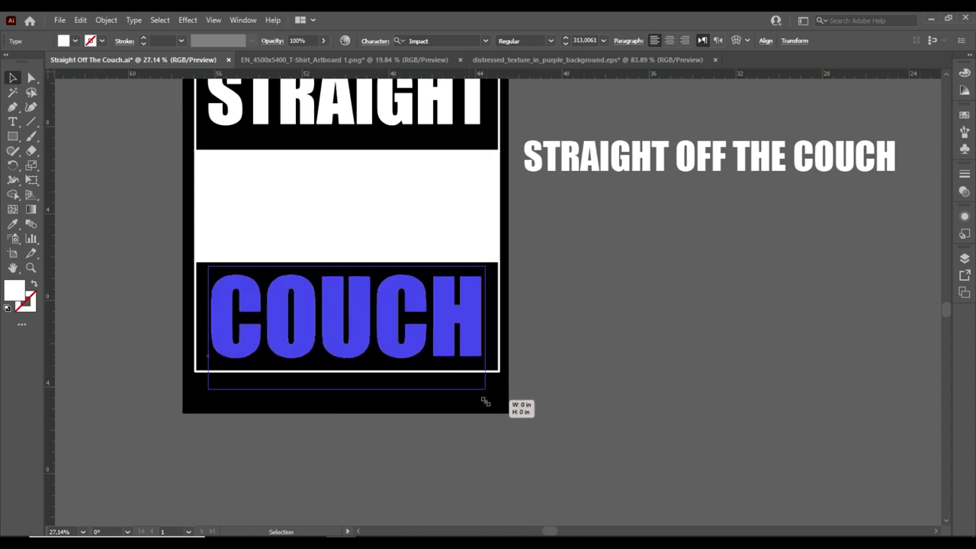
left_click(549, 343)
Select the word STRAIGHT in the third copy of the title.
scroll(595, 313, "up", 3)
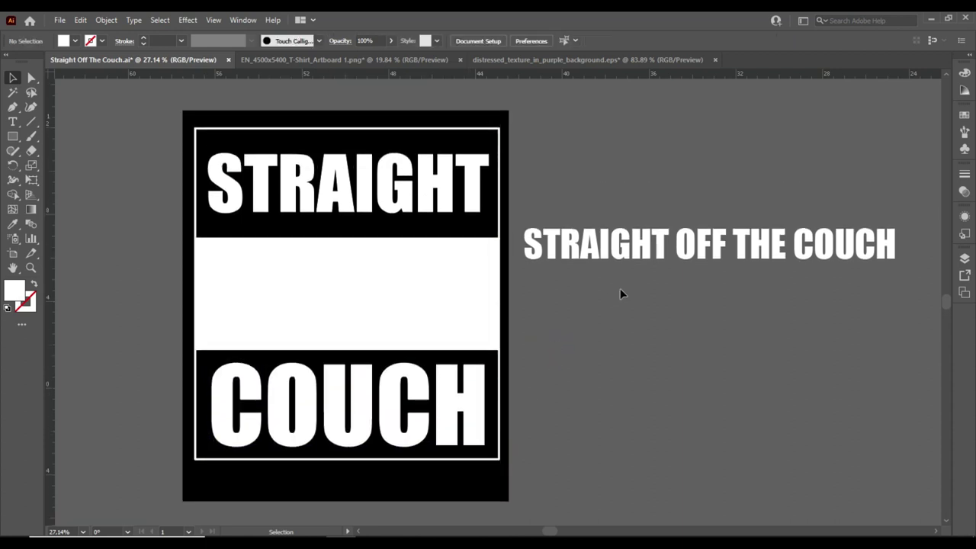
double_click(684, 248)
left_click_drag(684, 248, 531, 248)
Delete STRAIGHT and COUCH from the third line, leaving OFF THE.
key("BackSpace")
left_click_drag(635, 248, 760, 251)
key("BackSpace")
key("Escape")
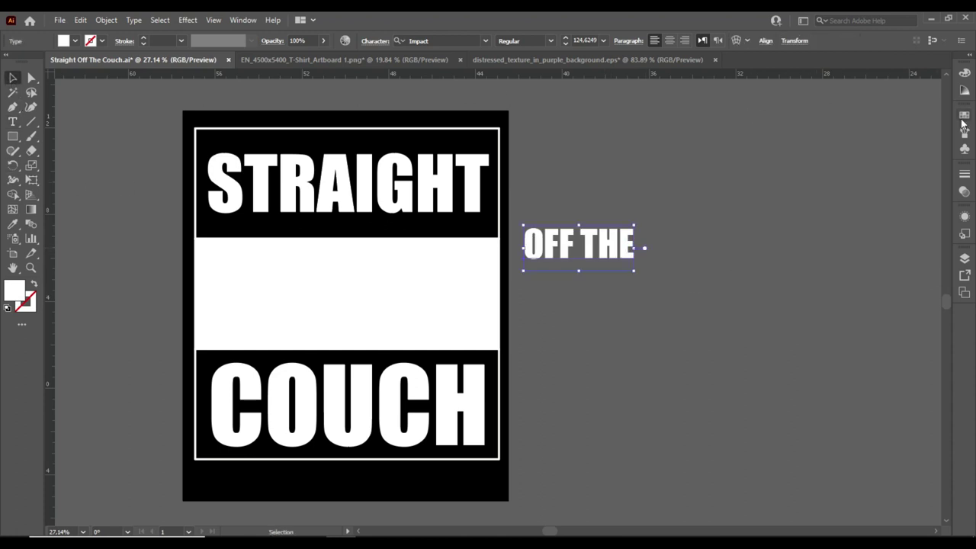
Fill OFF THE with black, bring it forward, and place it on the white band.
left_click(963, 116)
left_click(846, 156)
left_click_drag(595, 249, 649, 265)
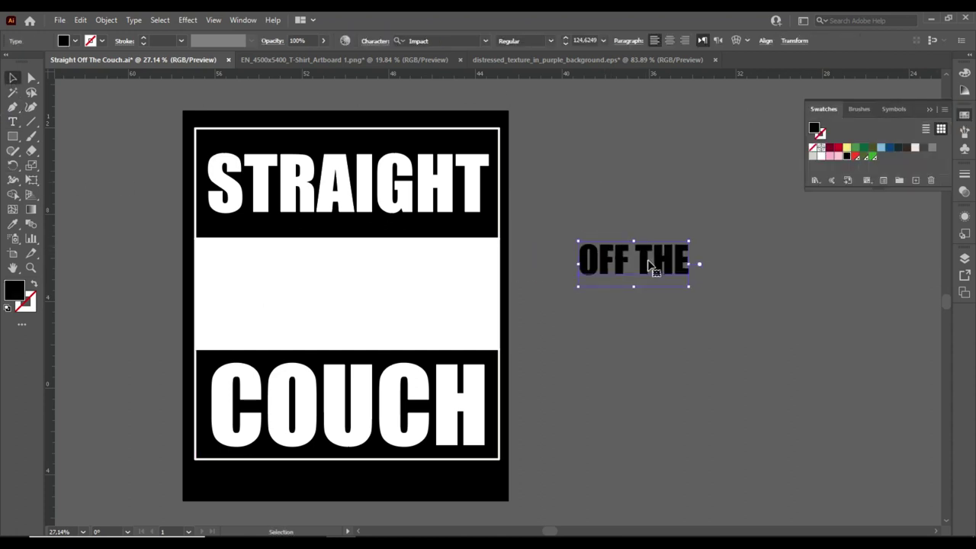
right_click(649, 265)
left_click(541, 483)
mouse_move(643, 259)
left_mouse_down()
mouse_move(316, 289)
mouse_move(415, 428)
mouse_move(488, 469)
left_mouse_up()
left_click(371, 94)
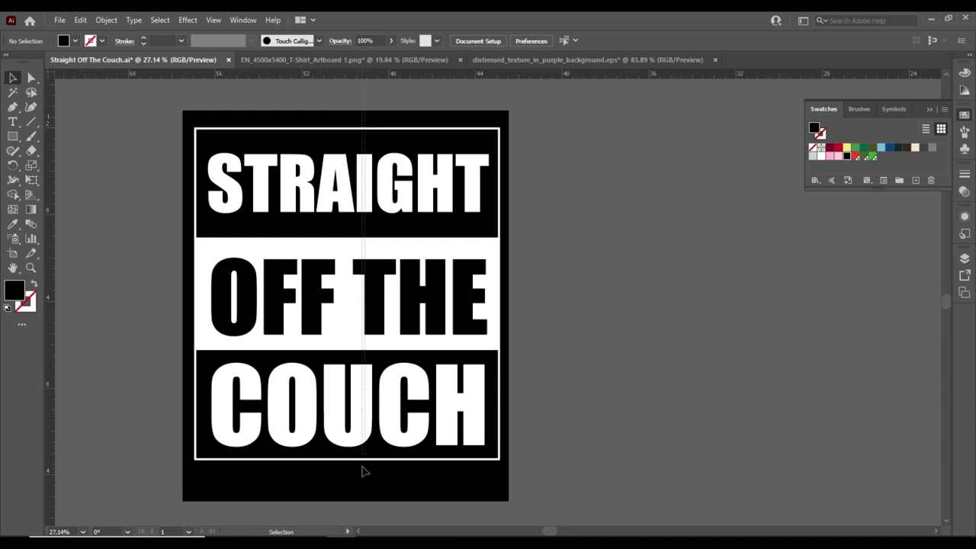
Check the full layout with Select All, then close the swatches.
key("ctrl+a")
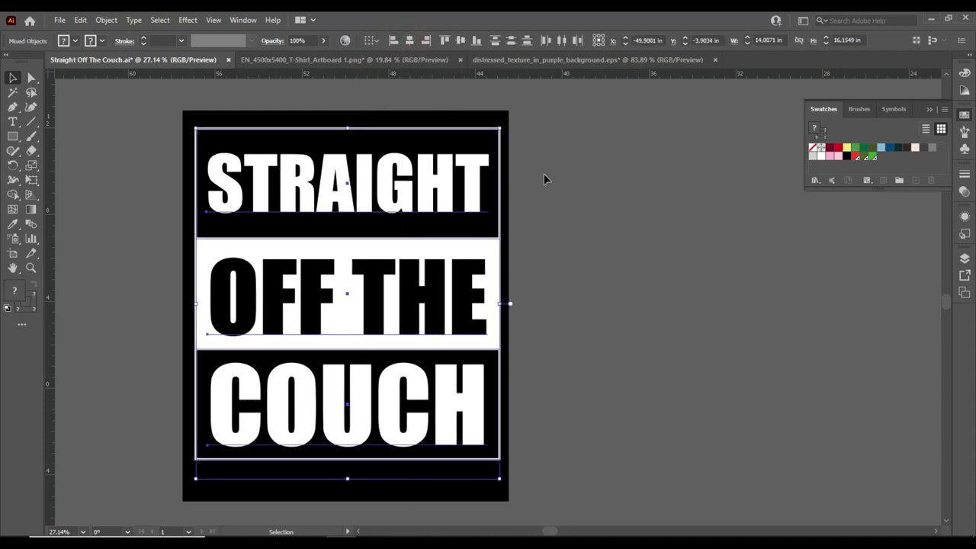
left_click(544, 173)
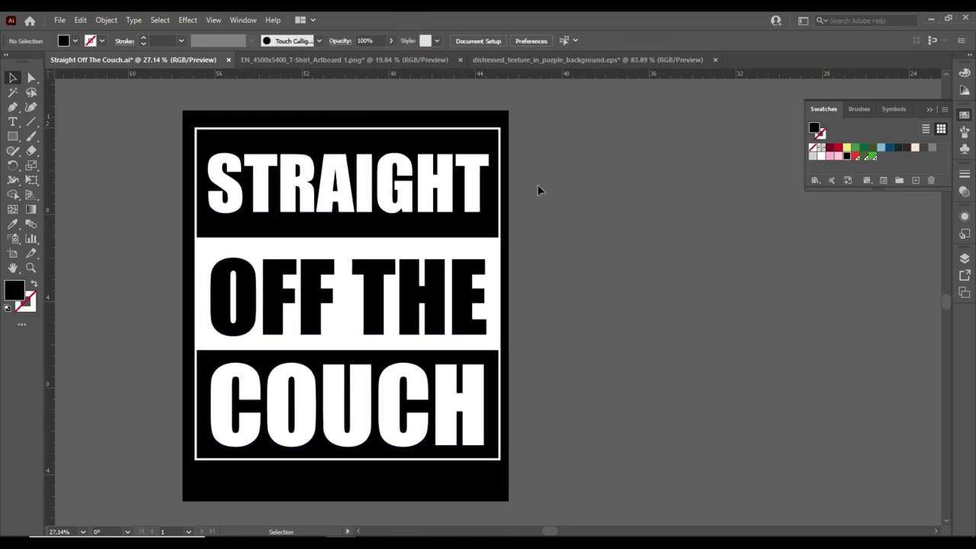
left_click(610, 194)
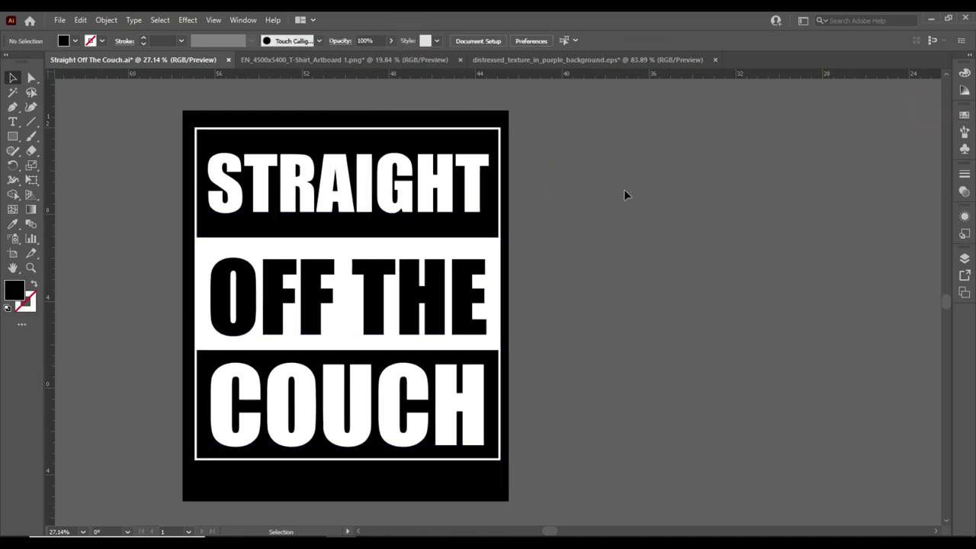
left_click(427, 197)
Filter the fonts to Script, preview several, and set OFF THE in Arjenta Black.
left_click_drag(439, 301, 756, 266)
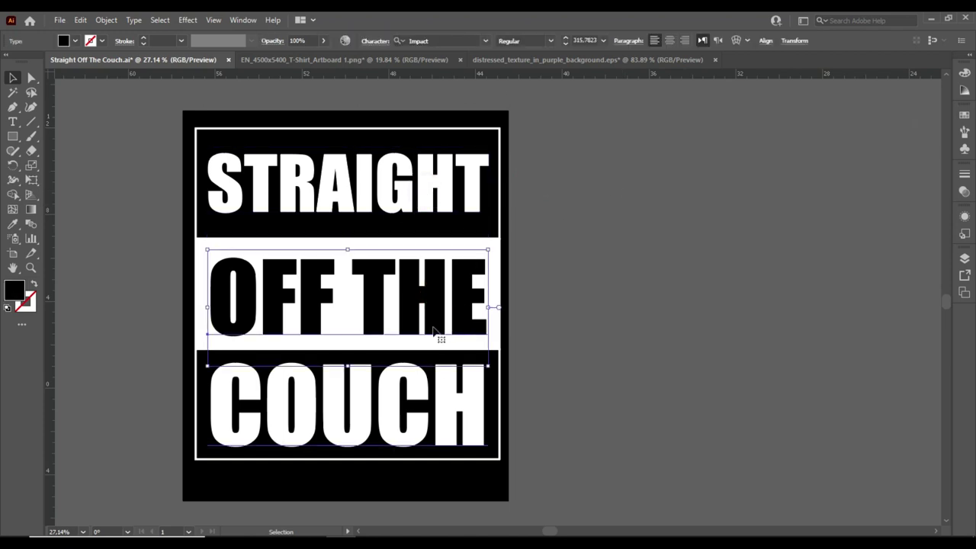
left_click(485, 42)
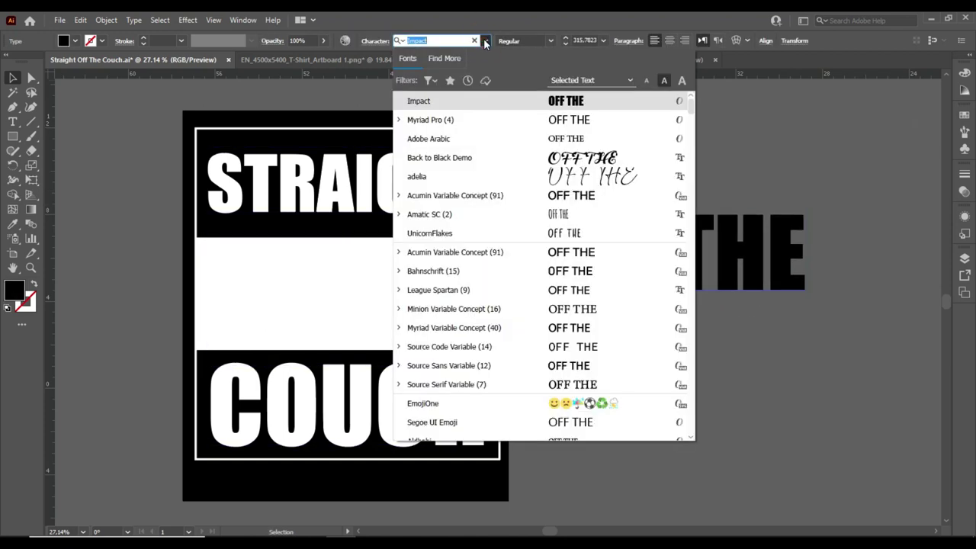
left_click(430, 80)
left_click(417, 145)
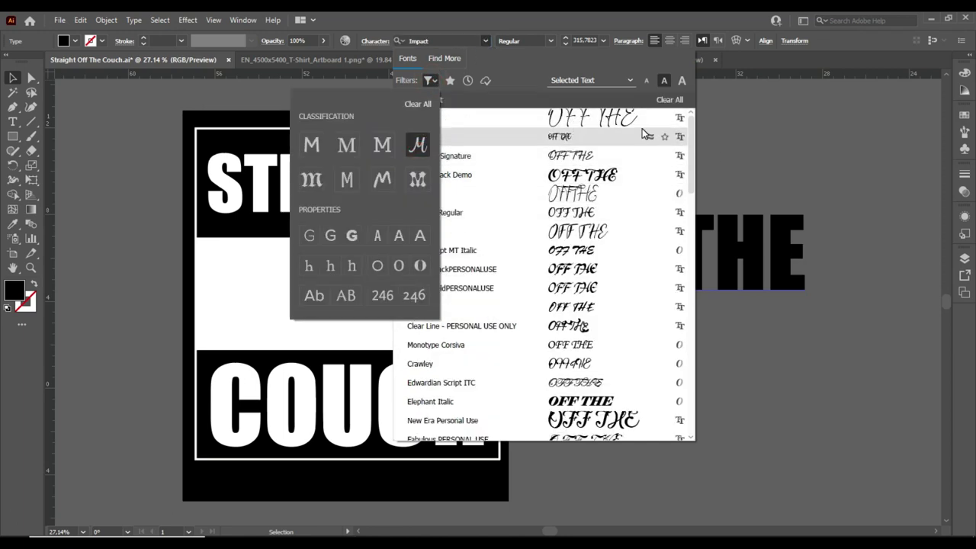
key("Down")
key("Down")
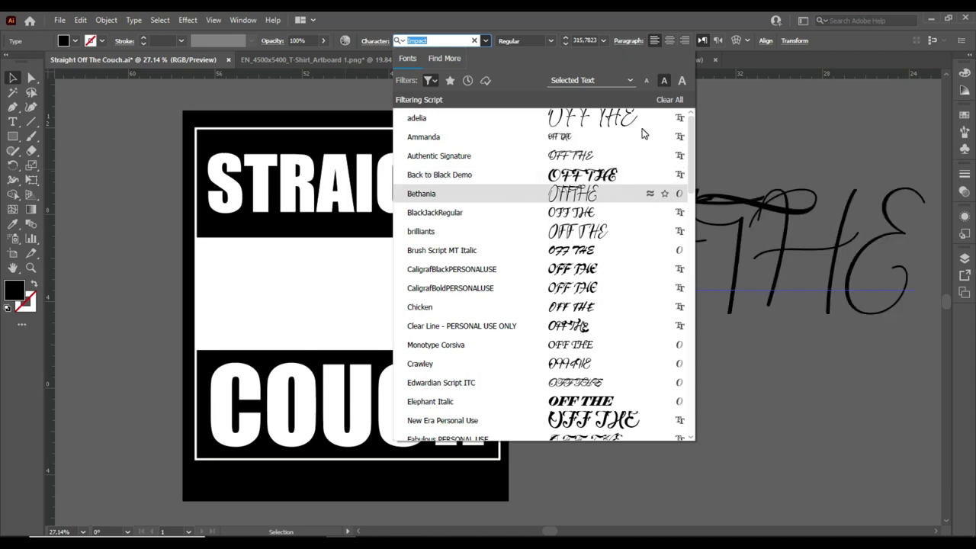
key("Down")
key("Down")
key("Down")
key("Down")
key("Down")
key("Down")
key("Down")
key("Down")
key("Down")
key("Down")
key("Down")
key("Down")
key("Down")
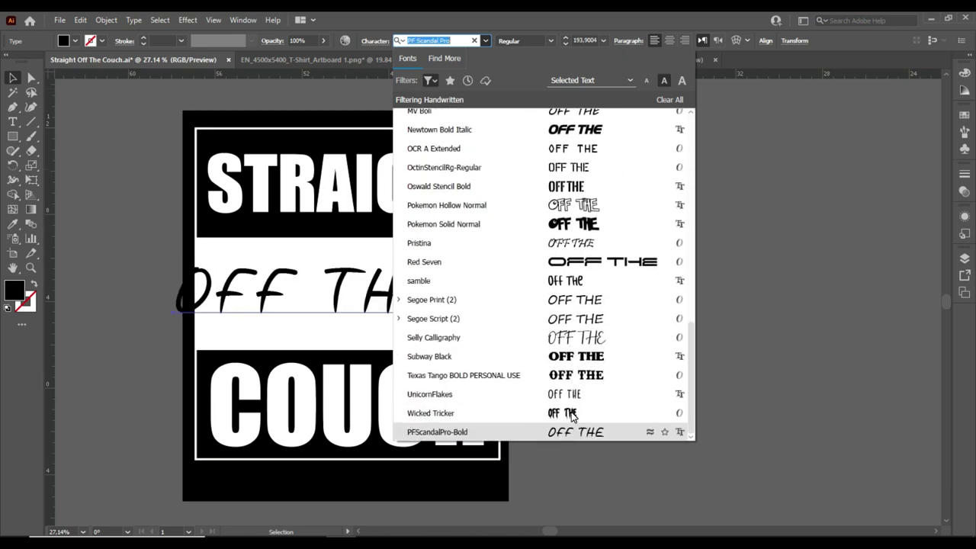
key("Up")
key("Up")
key("Up")
key("Up")
key("Up")
key("Up")
key("Up")
key("Up")
key("Up")
key("Down")
key("Down")
key("Down")
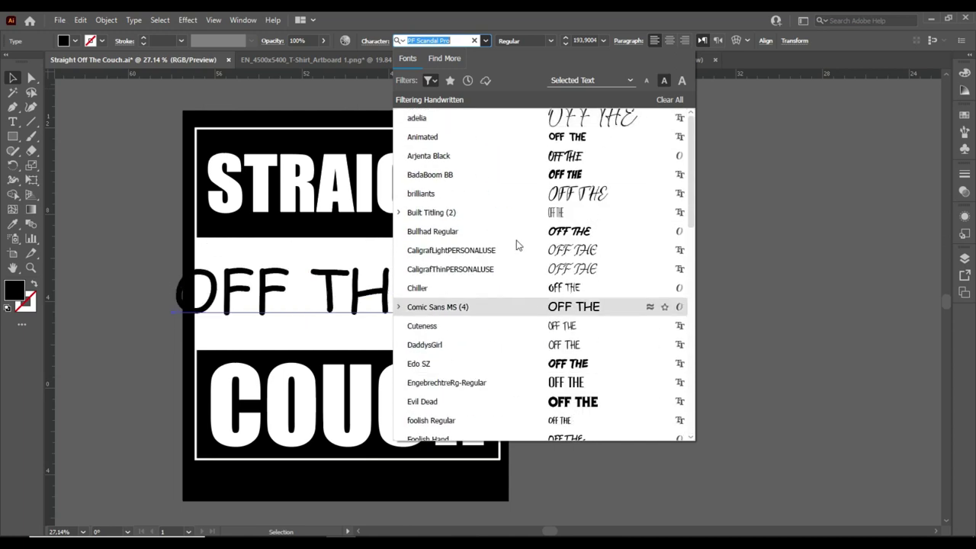
left_click(570, 158)
Enlarge OFF THE to about 208 pt to fill the white band.
left_click_drag(339, 304, 392, 298)
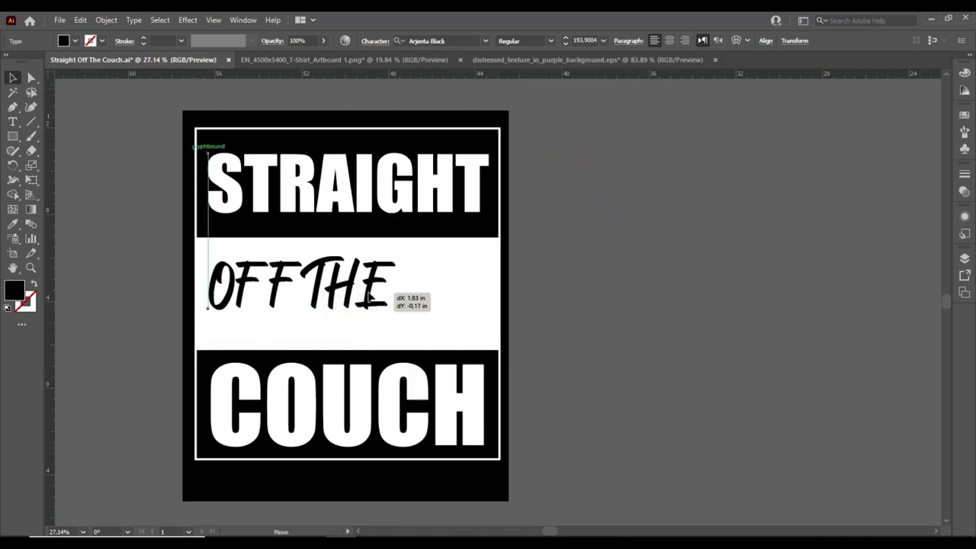
left_click_drag(392, 338, 484, 400)
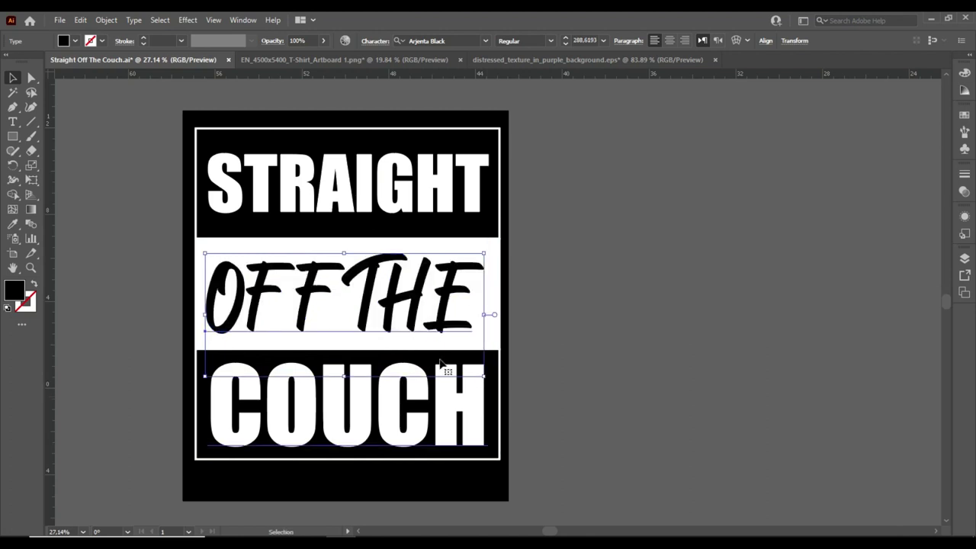
left_click_drag(412, 299, 413, 296)
Expand the OFF THE text into shapes with Object > Expand.
left_click(363, 478)
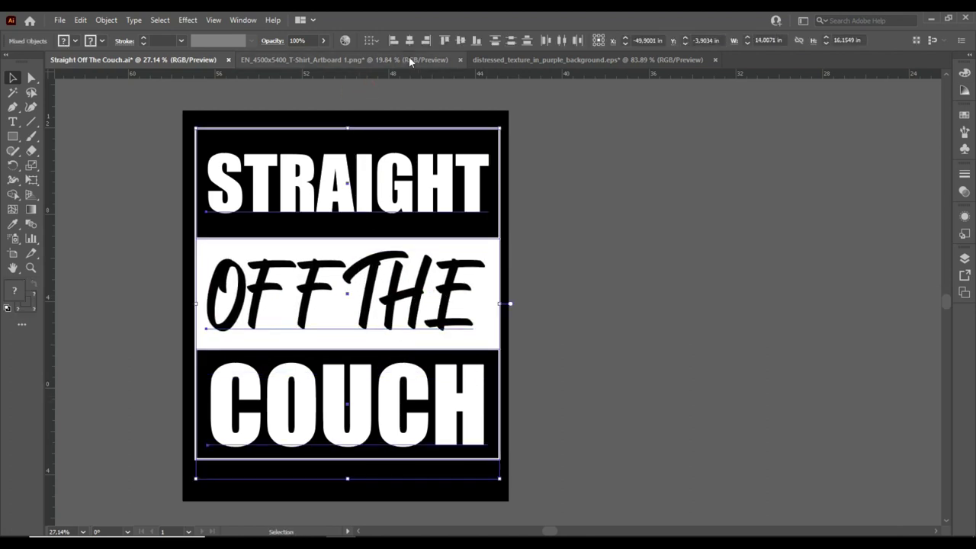
left_click(568, 195)
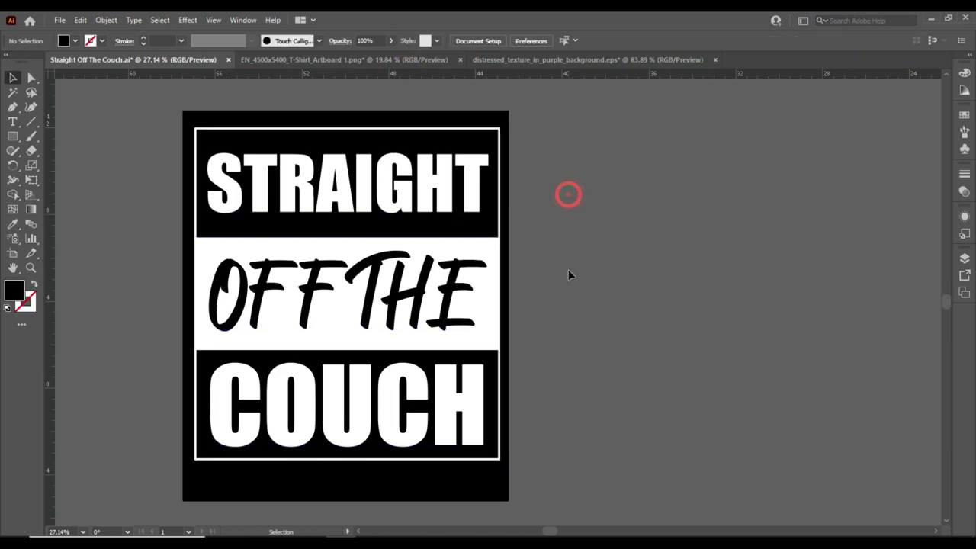
left_click(446, 302)
left_click(134, 20)
left_click(126, 163)
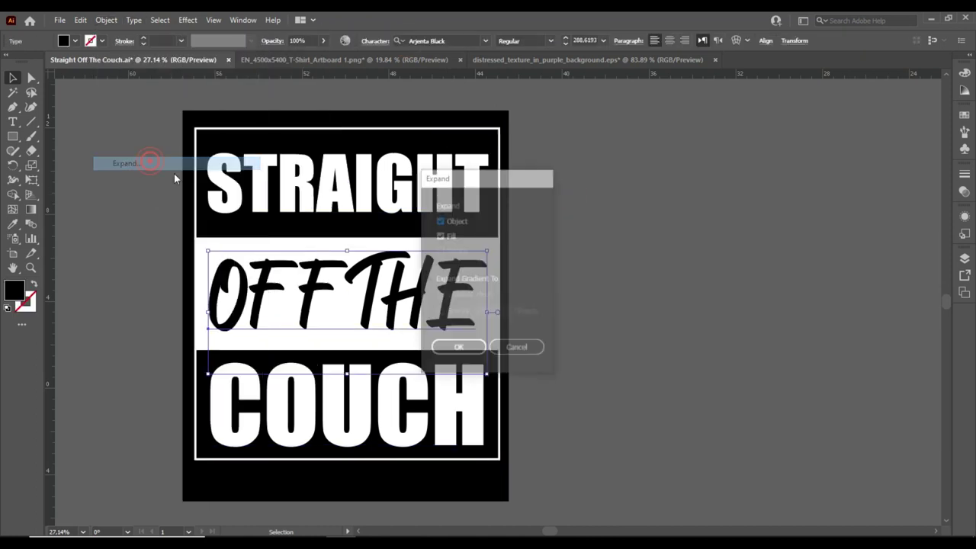
left_click(450, 341)
left_click(555, 300)
Make an opacity mask from OFF THE and the white band, with clipping turned off.
left_click(457, 294)
left_click(492, 317, "shift")
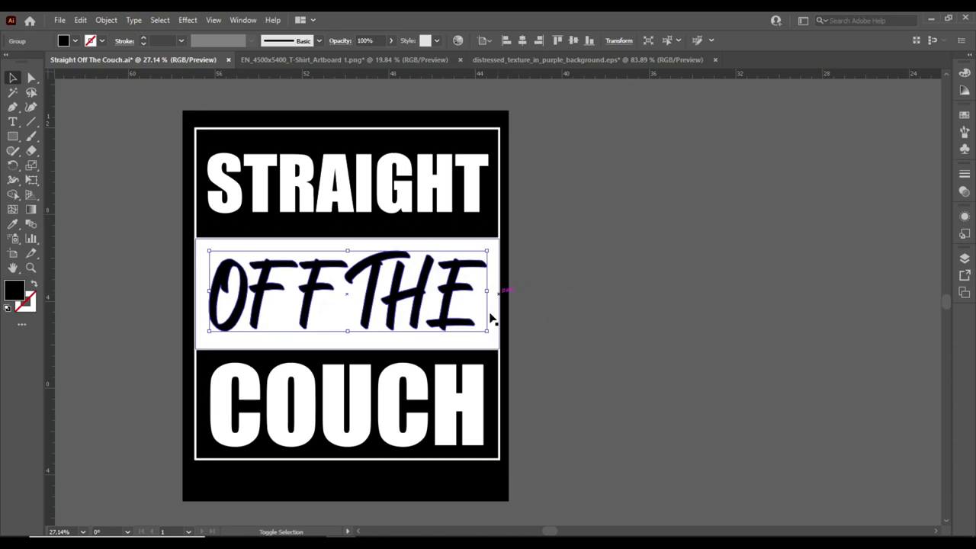
left_click(962, 192)
left_click(923, 207)
left_click(903, 220)
left_click(577, 215)
left_click(928, 168)
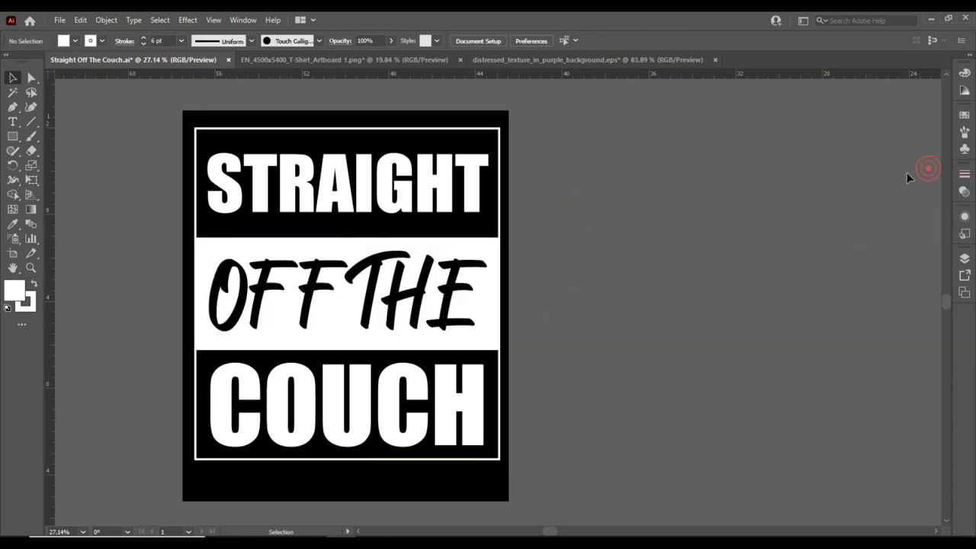
Select the whole design and expand all its text into outlines.
left_click(374, 477)
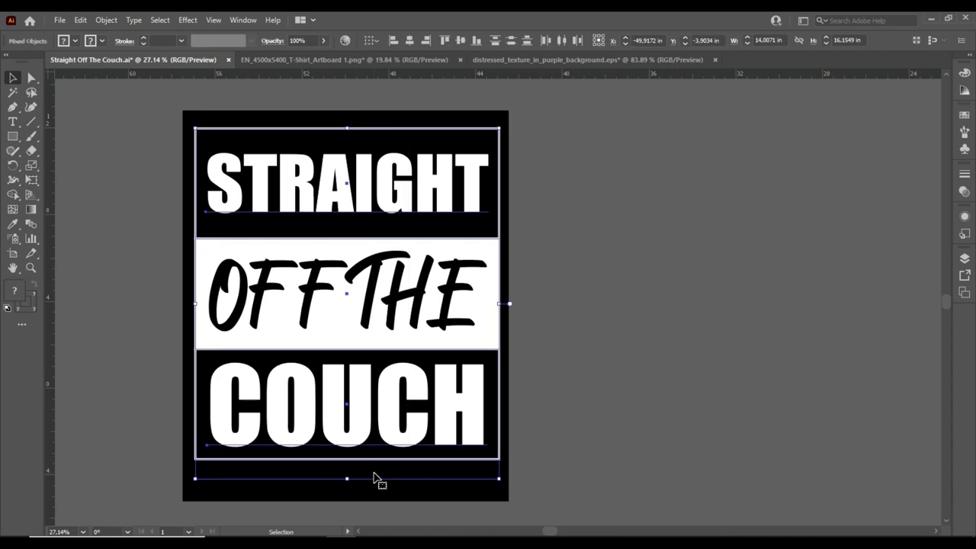
left_click(106, 20)
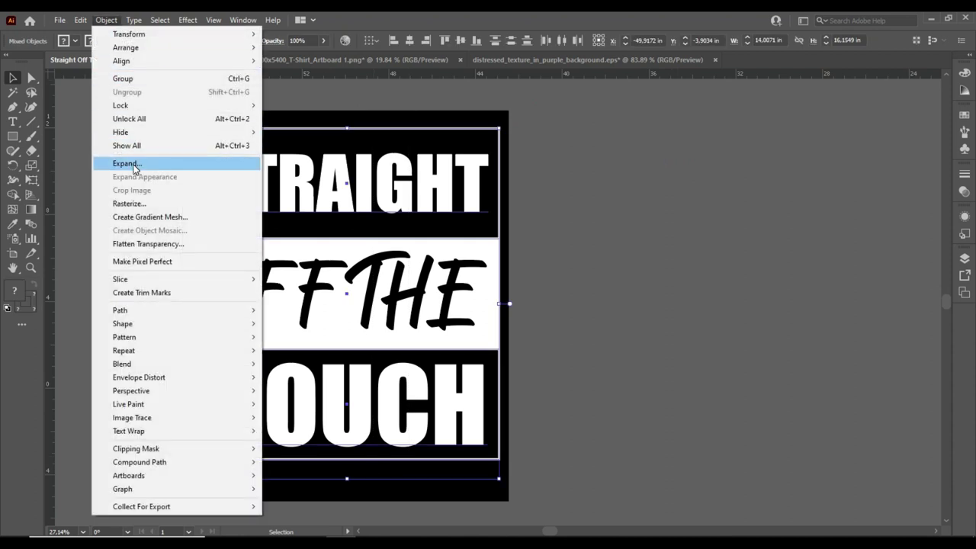
left_click(594, 165)
left_click(400, 178)
key("ctrl+a")
left_click(106, 20)
left_click(126, 162)
left_click(450, 350)
left_click(559, 268)
Move the four colour circles into Straight Off The Couch.ai and enlarge them beside the design.
left_click(397, 61)
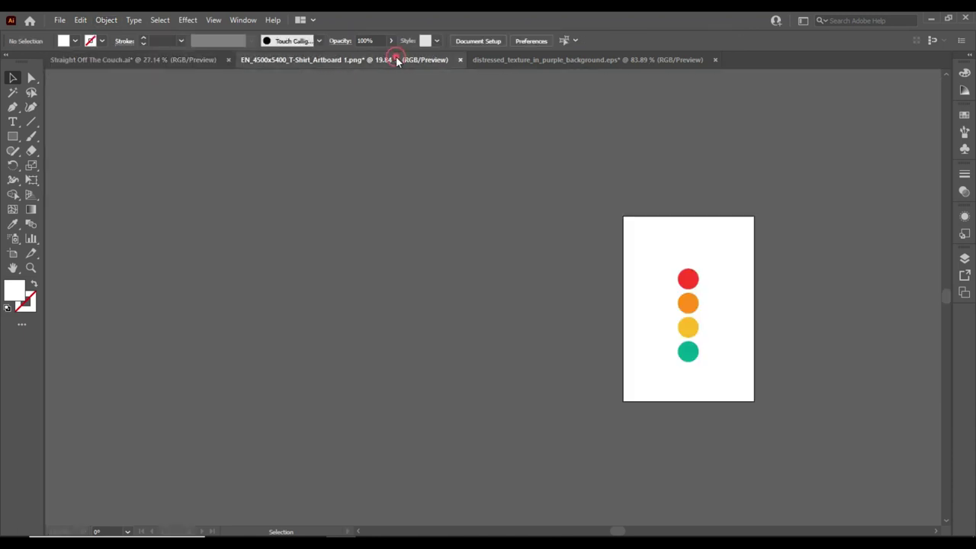
key("ctrl+x")
left_click(172, 60)
key("ctrl+v")
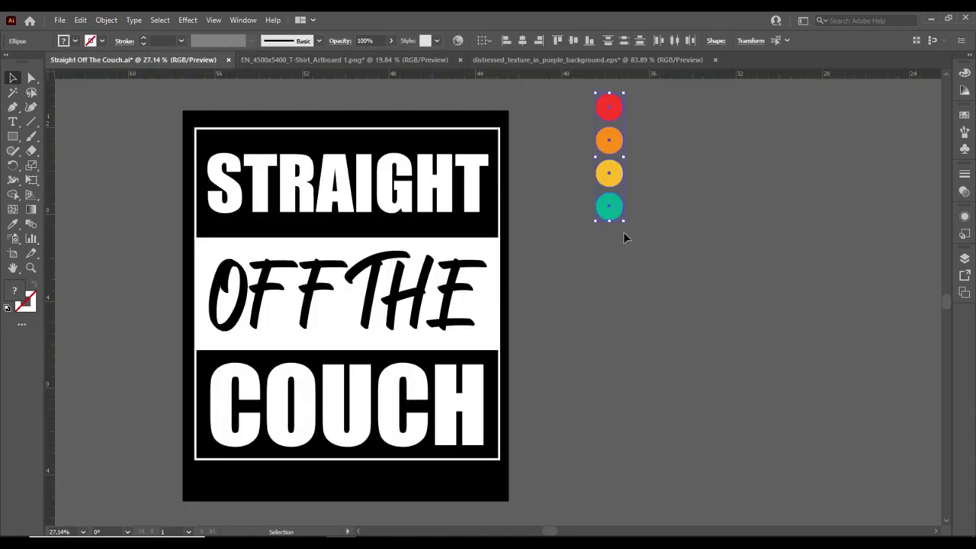
left_click_drag(634, 263, 649, 331)
left_click(165, 213)
Ungroup STRAIGHT and colour its S red and first T orange from the circles.
left_click(218, 186)
right_click(233, 195)
left_click(269, 313)
left_click(223, 183)
left_click(14, 227)
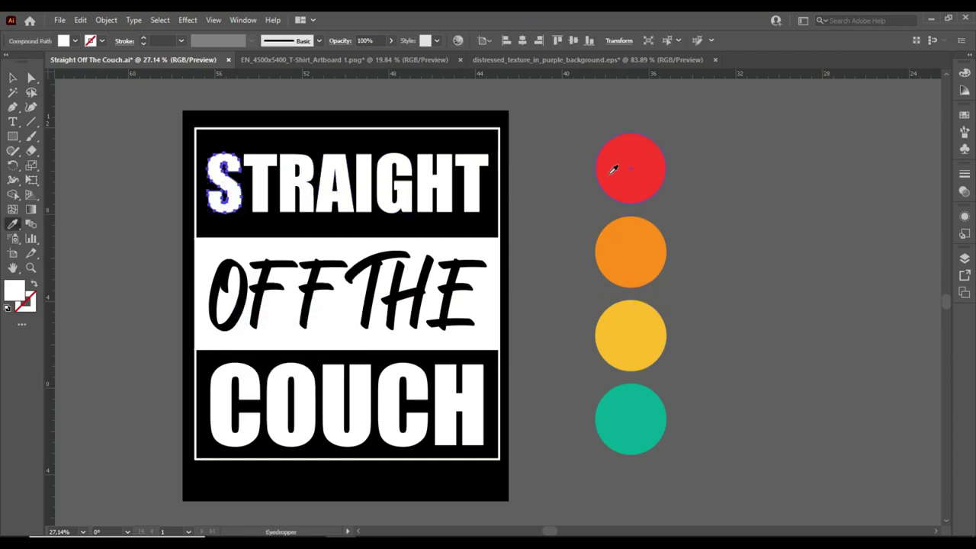
left_click(613, 168)
left_click(257, 183)
left_click(13, 224)
left_click(626, 261)
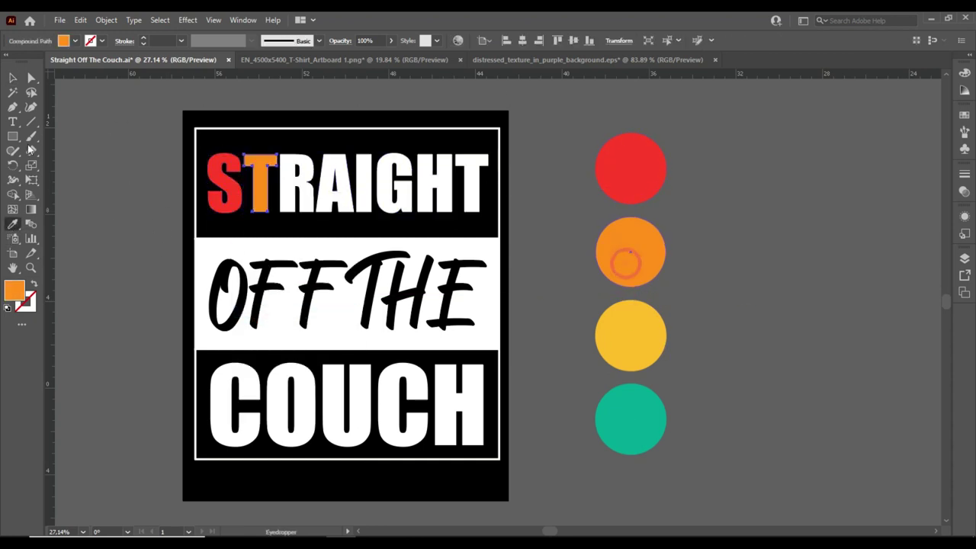
Eyedropper STRAIGHT's R yellow, A teal, I red and G orange from the circles.
left_click(297, 183)
left_click(620, 321)
left_click(13, 78)
left_click(339, 187)
left_click(13, 224)
left_click(630, 414)
left_click(13, 79)
left_click(366, 184)
left_click(622, 183)
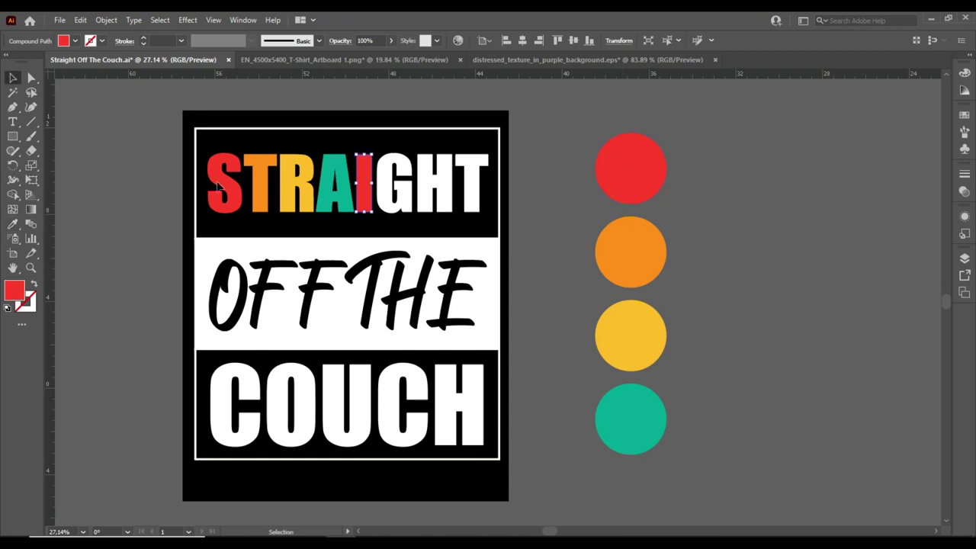
left_click(394, 183)
left_click(13, 224)
left_click(630, 252)
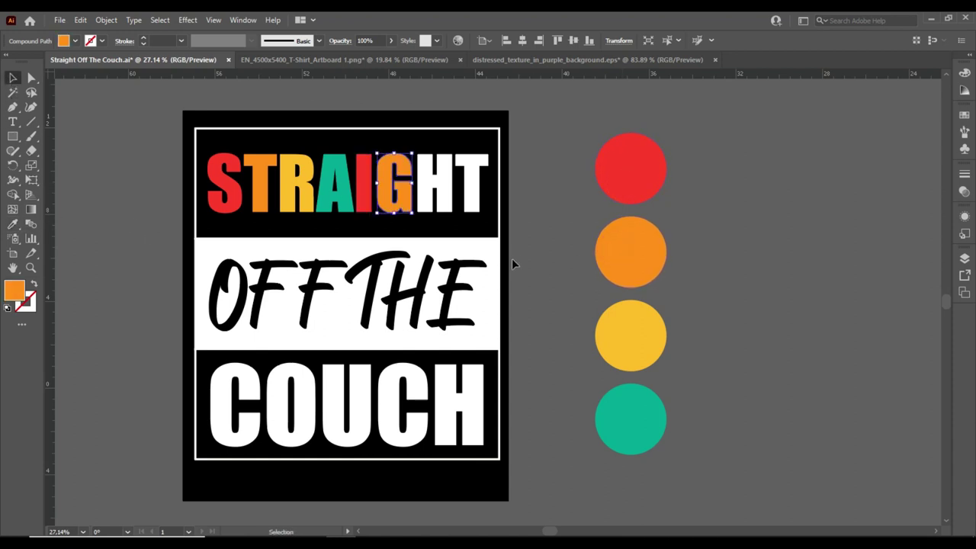
Colour STRAIGHT's H yellow and final T teal from the circles.
left_click(435, 183)
left_click(627, 333)
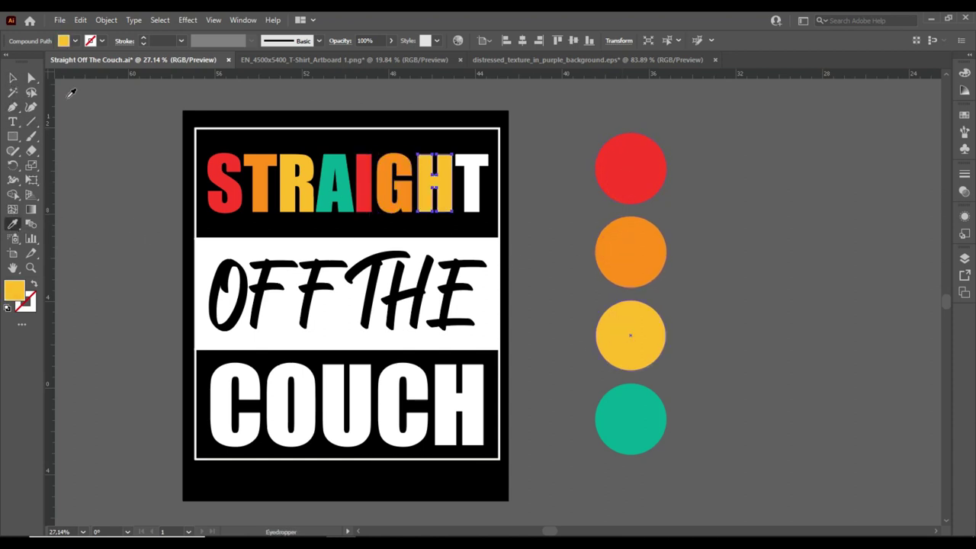
key("v")
left_click(473, 183)
left_click(13, 224)
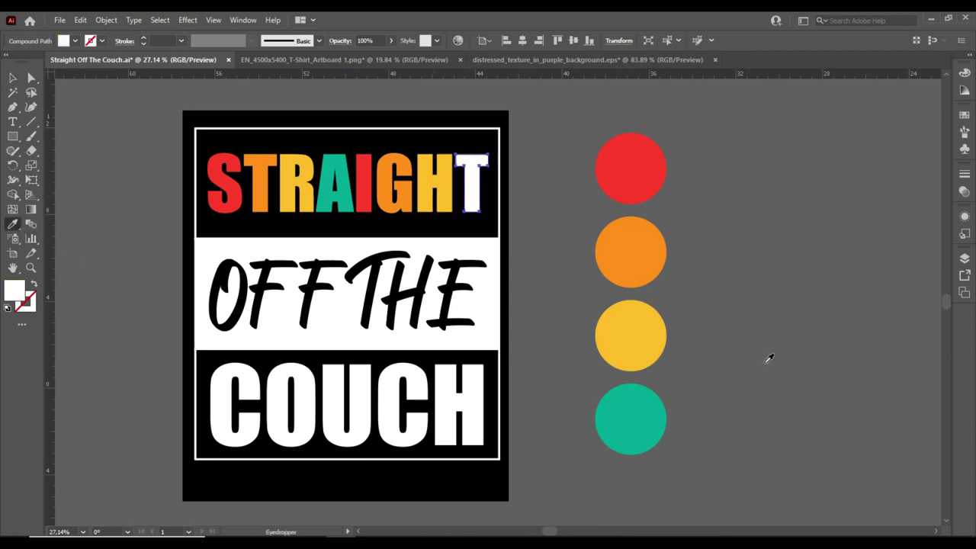
left_click(630, 419)
left_click(13, 79)
Ungroup the COUCH letters and clear the selection.
left_click(222, 431)
right_click(245, 423)
left_click(282, 302)
left_click(254, 446)
Colour COUCH's first C and H red and its O orange with the eyedropper.
left_click(457, 439, "shift")
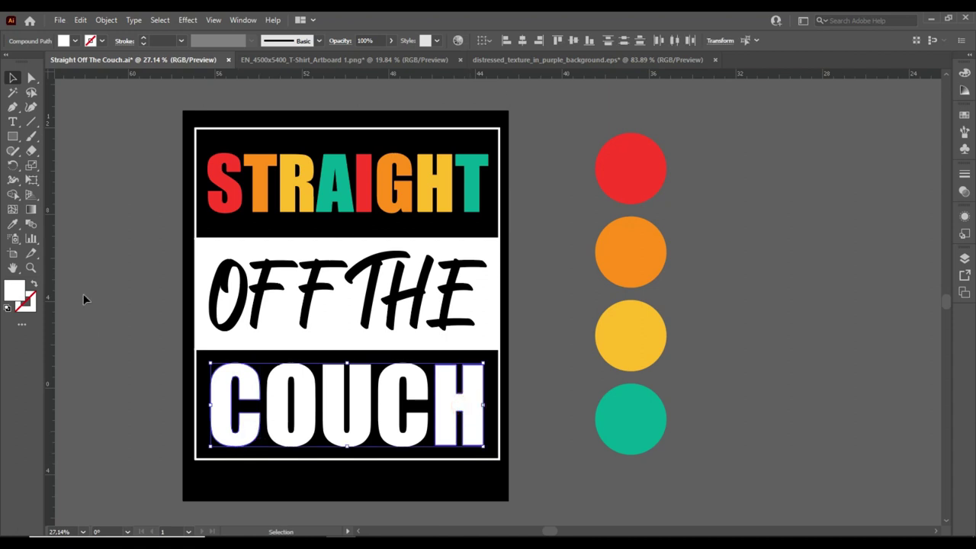
key("i")
left_click(635, 164)
left_click(13, 79)
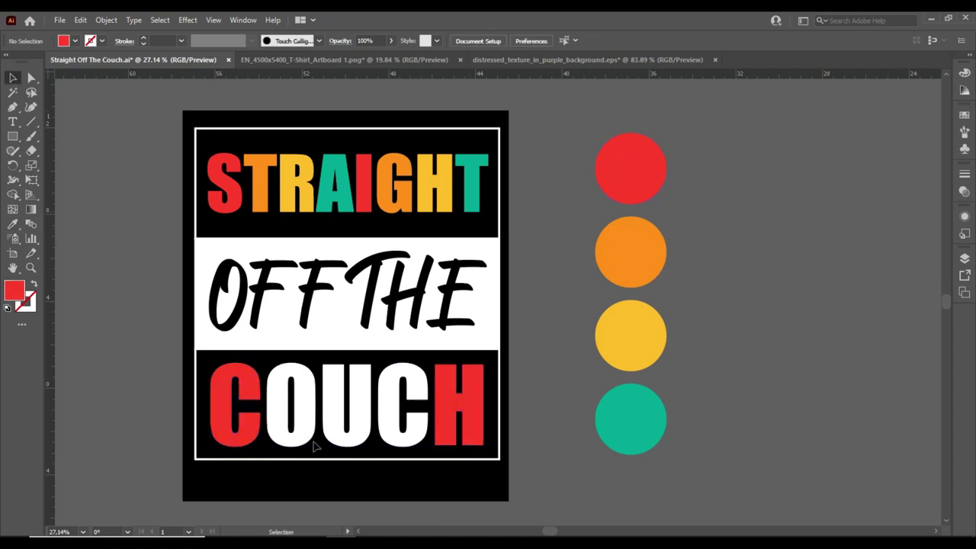
left_click(305, 439)
key("i")
left_click(599, 267)
Colour COUCH's U yellow and second C teal from the circles.
left_click(13, 77)
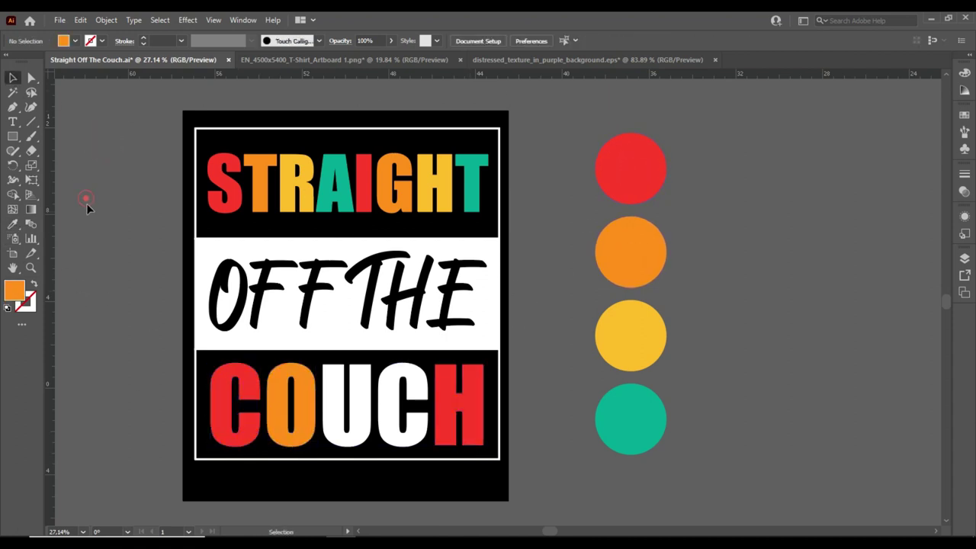
left_click(356, 431)
left_click(630, 336)
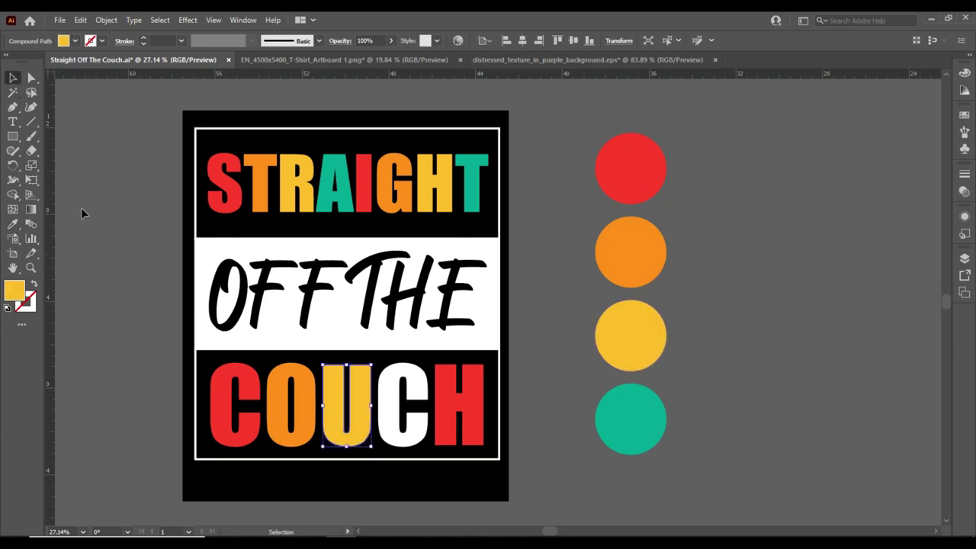
left_click(403, 424)
key("i")
left_click(637, 416)
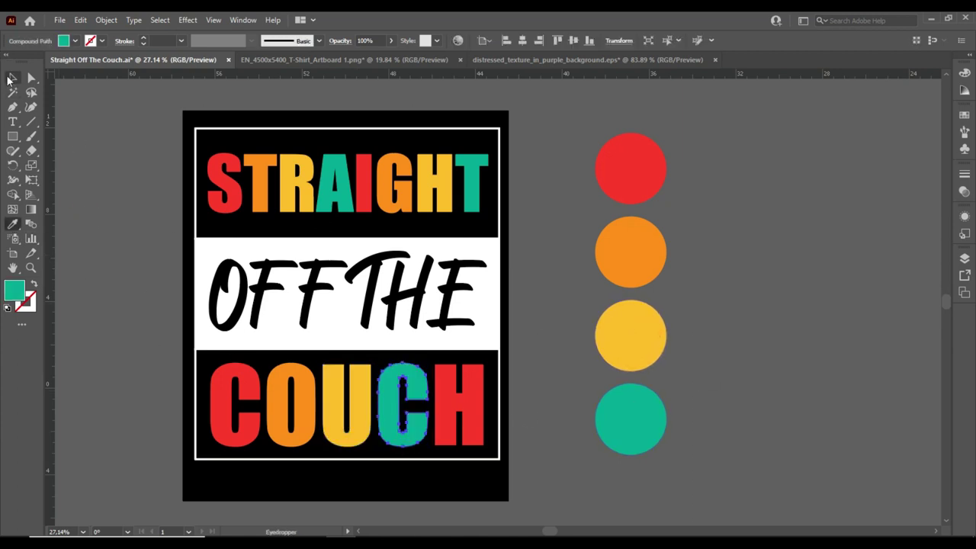
left_click(12, 77)
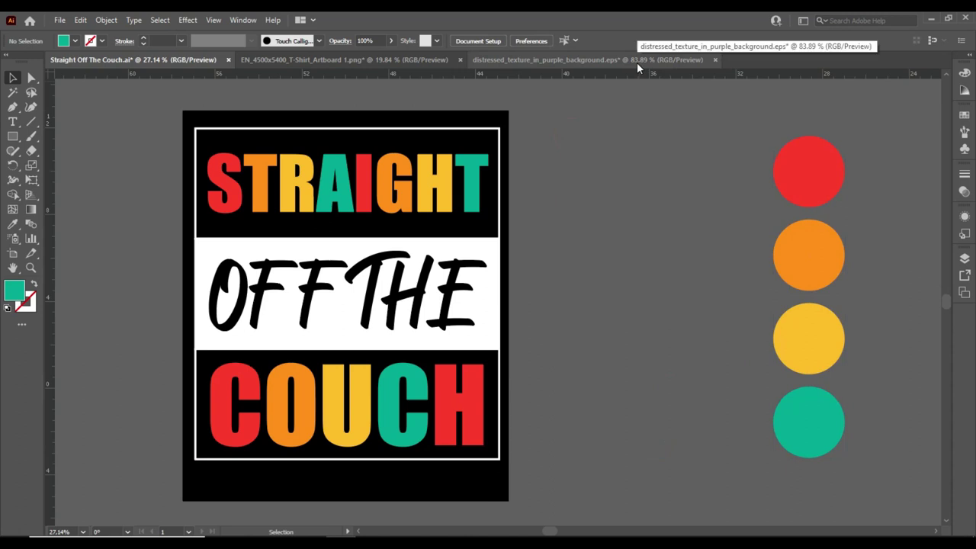
left_click(637, 61)
Bring the distressed_texture grunge artwork into the design and stretch it over the whole artboard.
left_click_drag(292, 109, 286, 177)
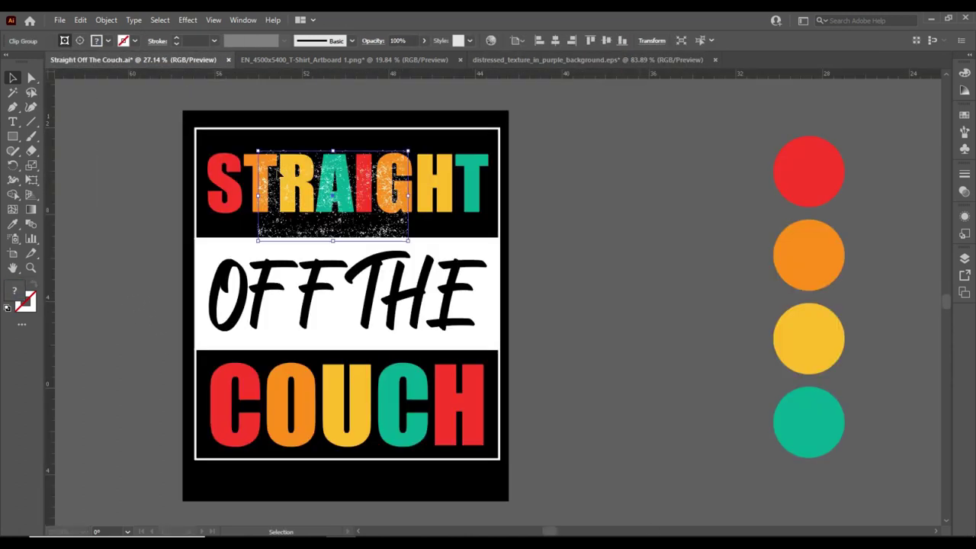
left_click_drag(286, 177, 219, 135)
left_click_drag(333, 203, 508, 499)
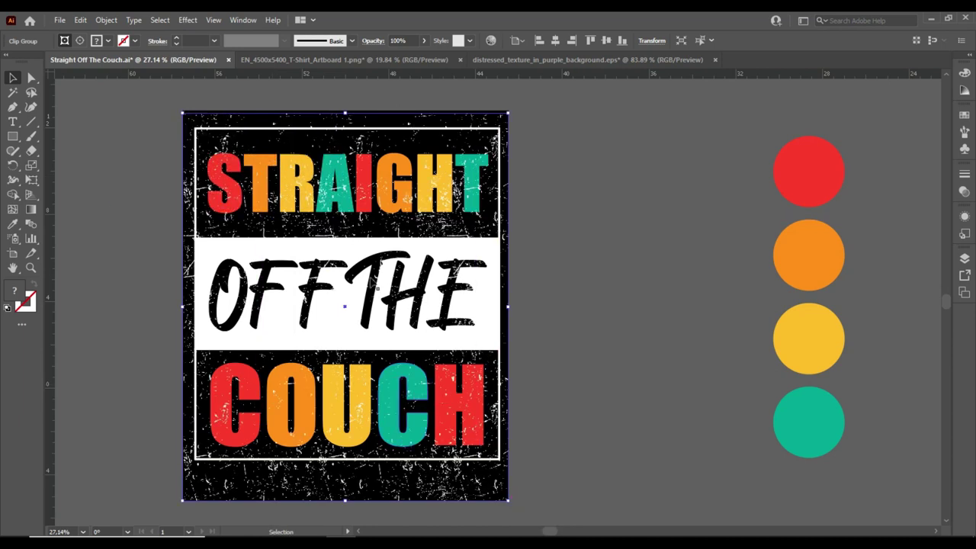
left_click_drag(346, 113, 346, 110)
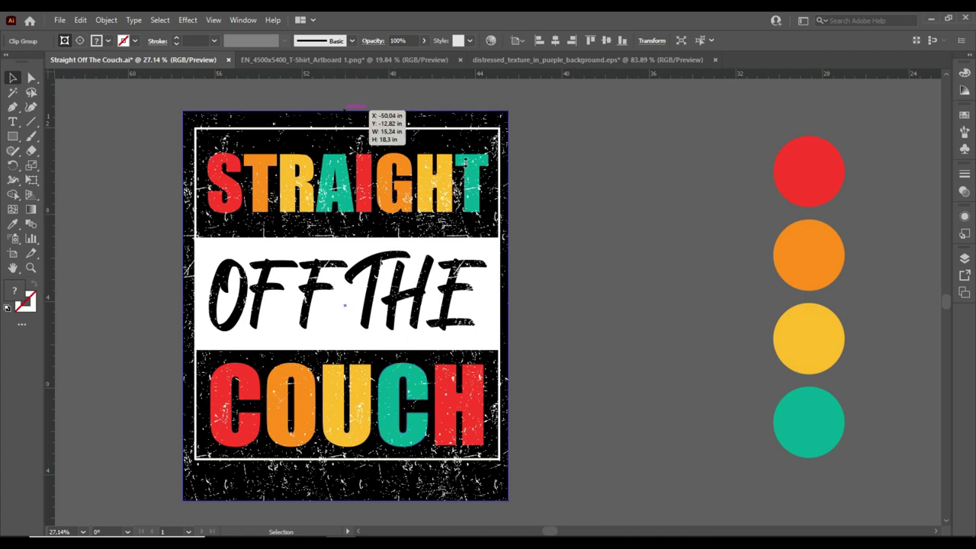
left_click(122, 106)
key("ctrl+a")
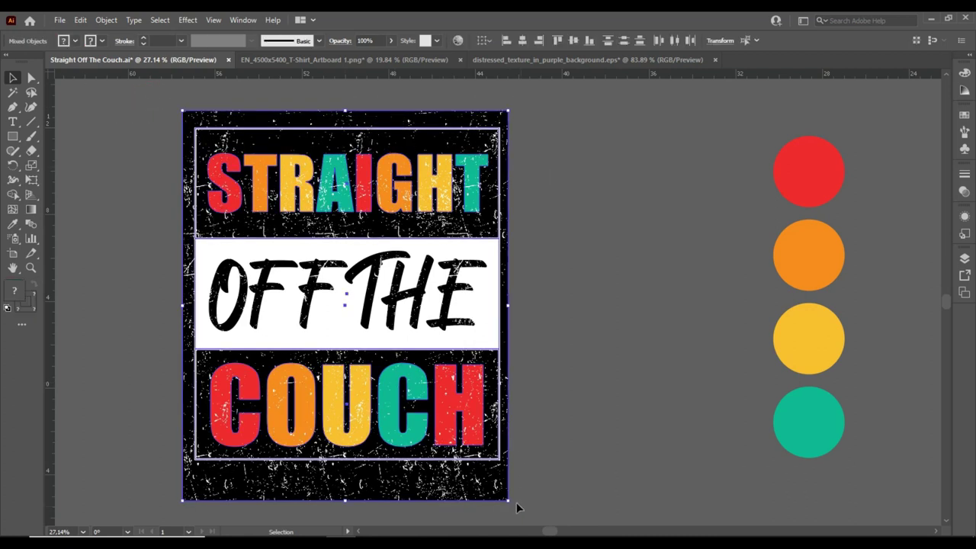
Make an inverted opacity mask from the texture in the Transparency panel.
left_click(964, 191)
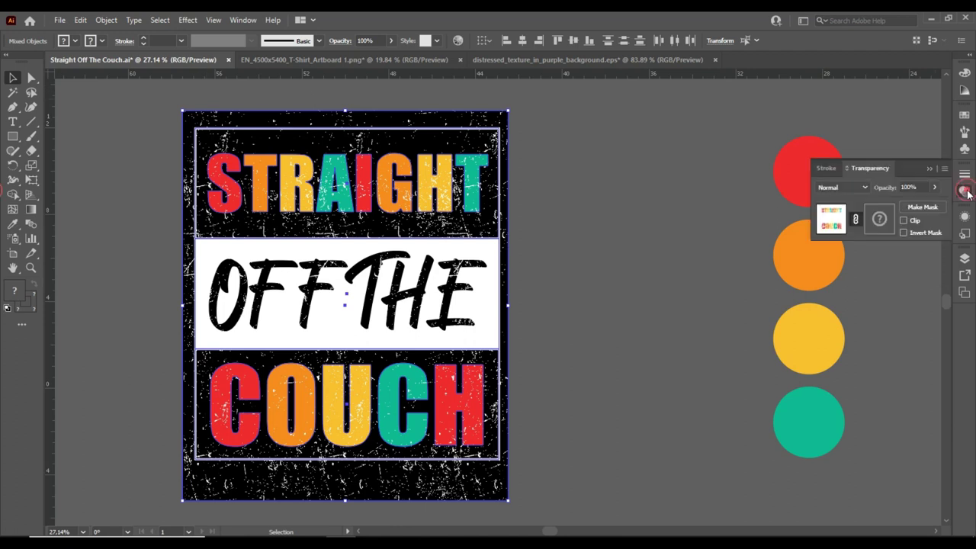
left_click(915, 206)
left_click(904, 233)
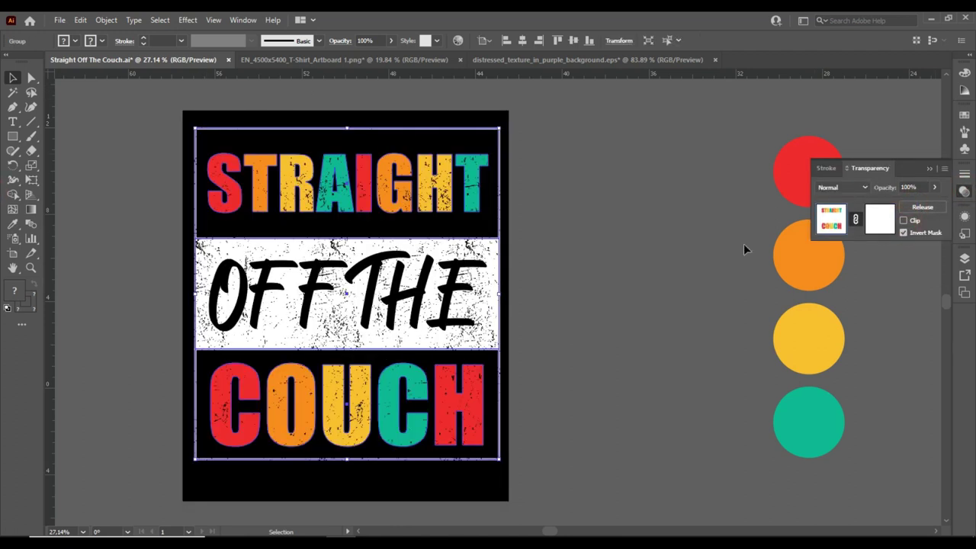
left_click(721, 219)
left_click(931, 168)
Delete the four colour circles and centre the finished design in view.
left_click_drag(756, 134, 870, 465)
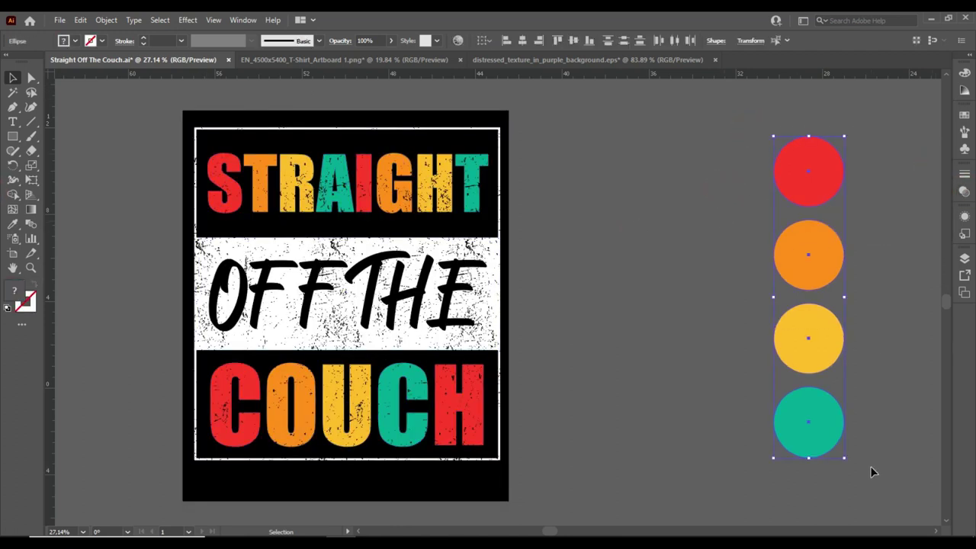
key("Delete")
mouse_move(321, 341)
left_mouse_down()
mouse_move(469, 346)
mouse_move(458, 346)
left_mouse_up()
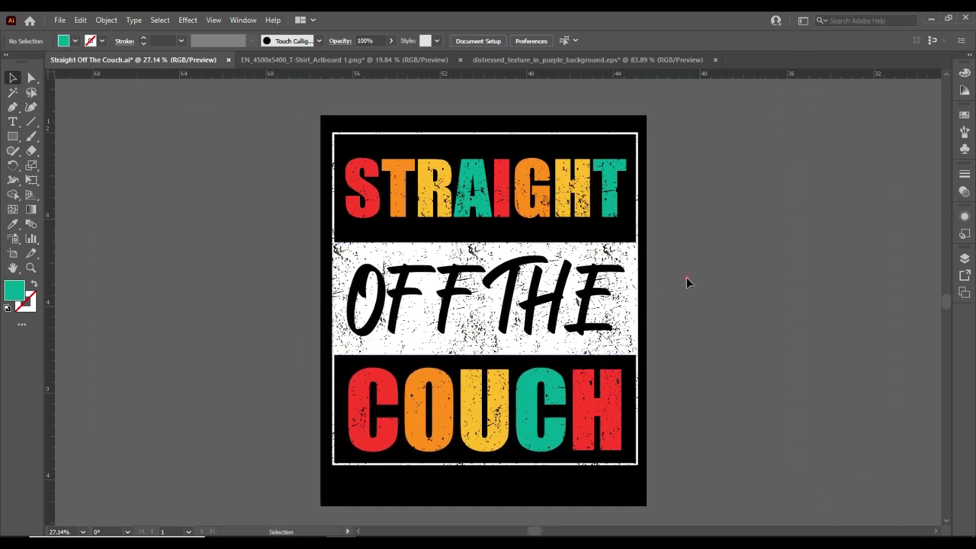